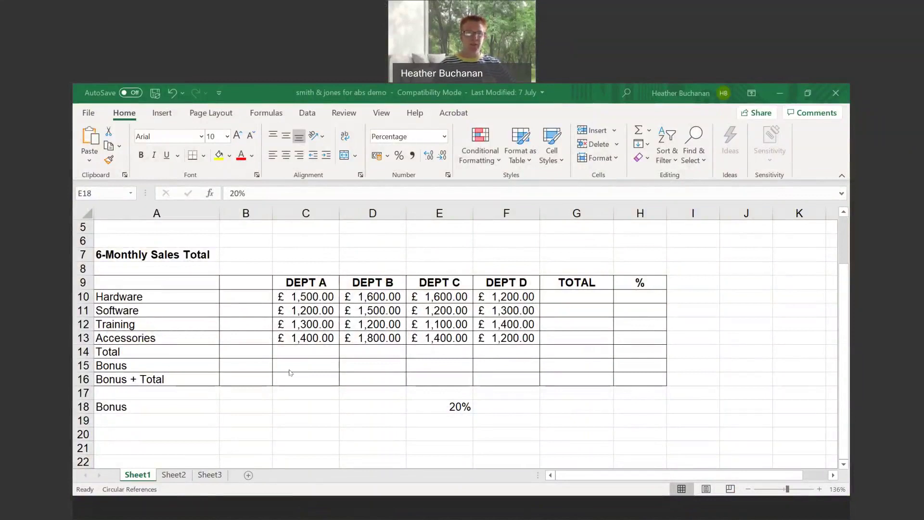
Step: Enter =SUM(C10:C13) in C14 and copy it across to F14 for all four department totals
click(304, 357)
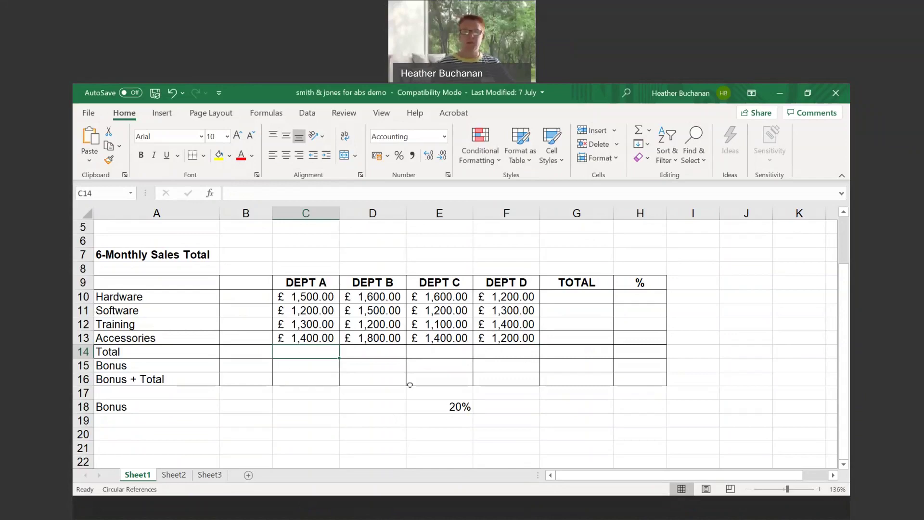
click(650, 132)
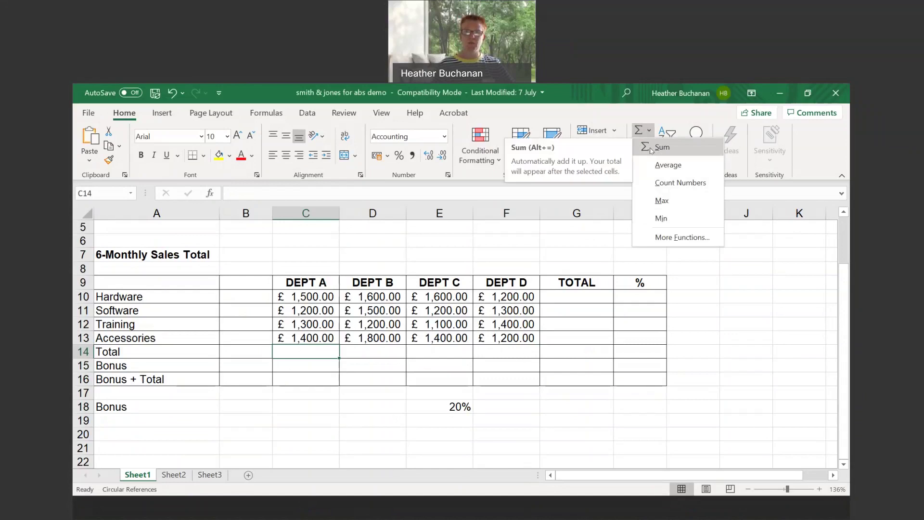
click(650, 151)
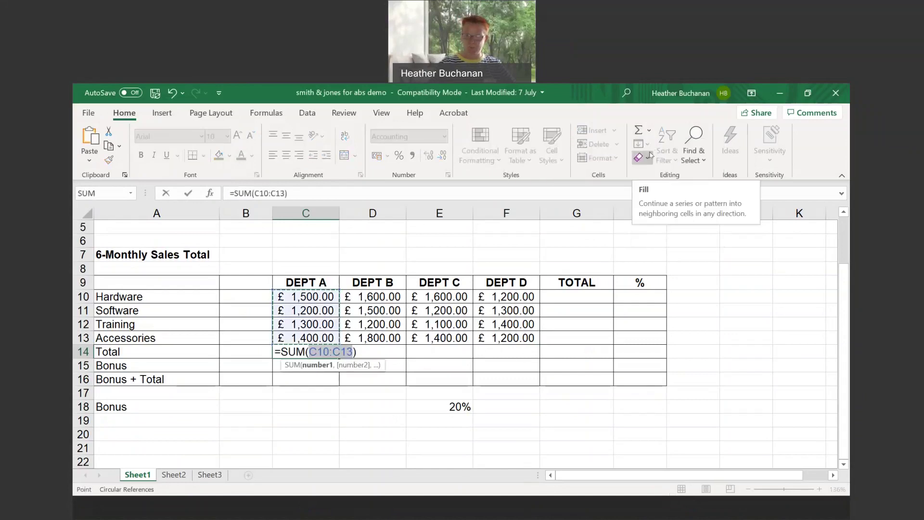
key(BackSpace)
key(BackSpace)
key(BackSpace)
key(BackSpace)
key(BackSpace)
key(Delete)
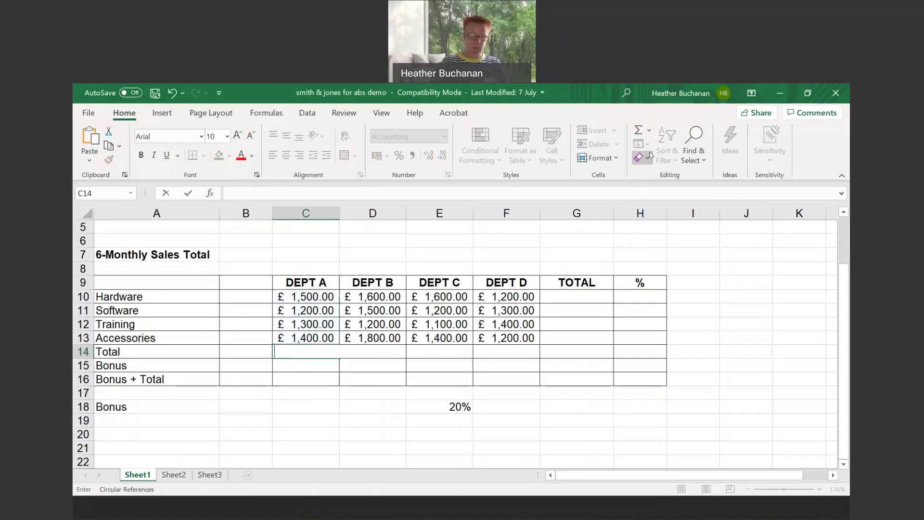
text(=sum()
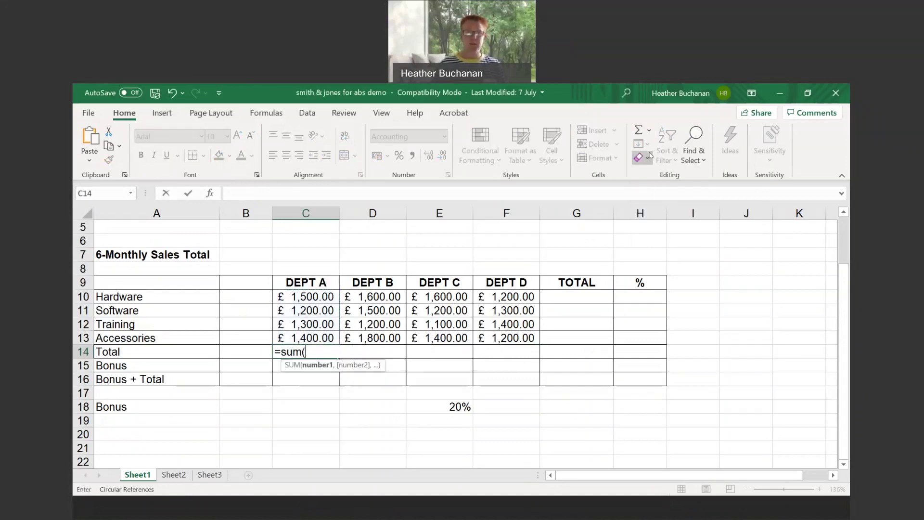
drag(311, 297, 321, 338)
key(Return)
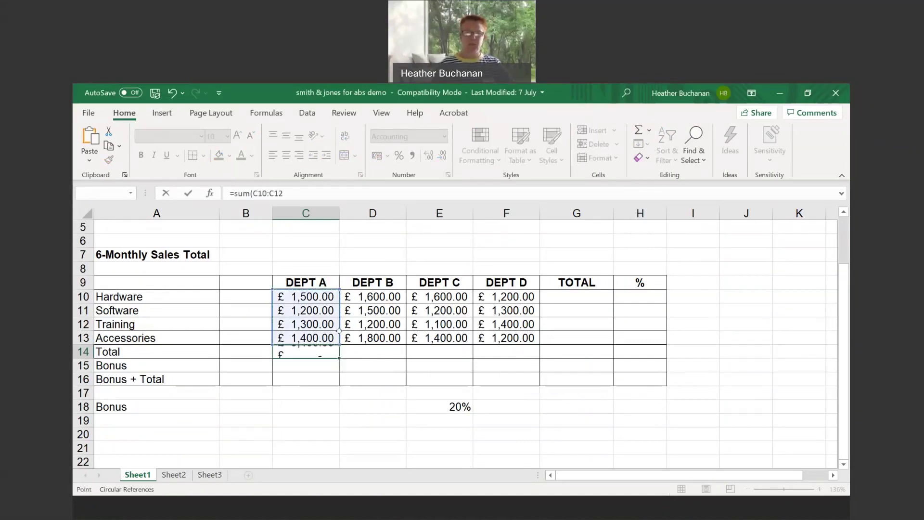
click(315, 350)
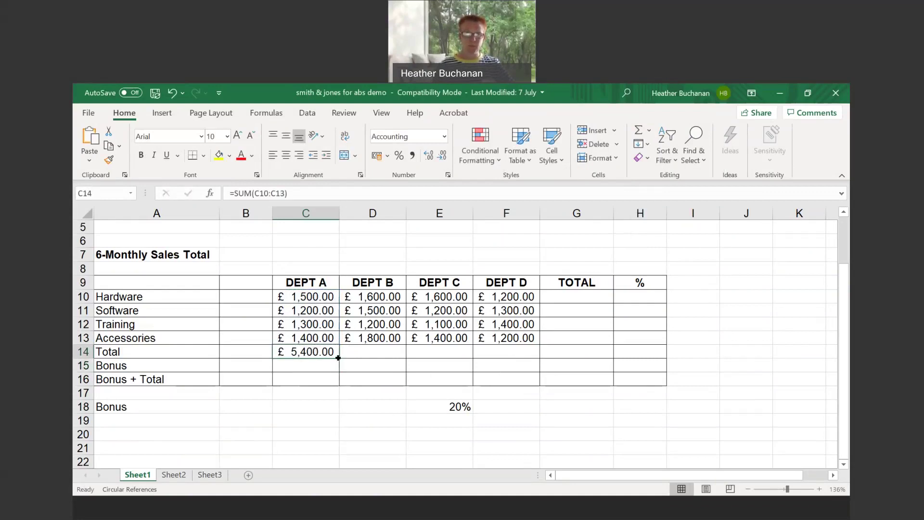
drag(338, 358, 518, 362)
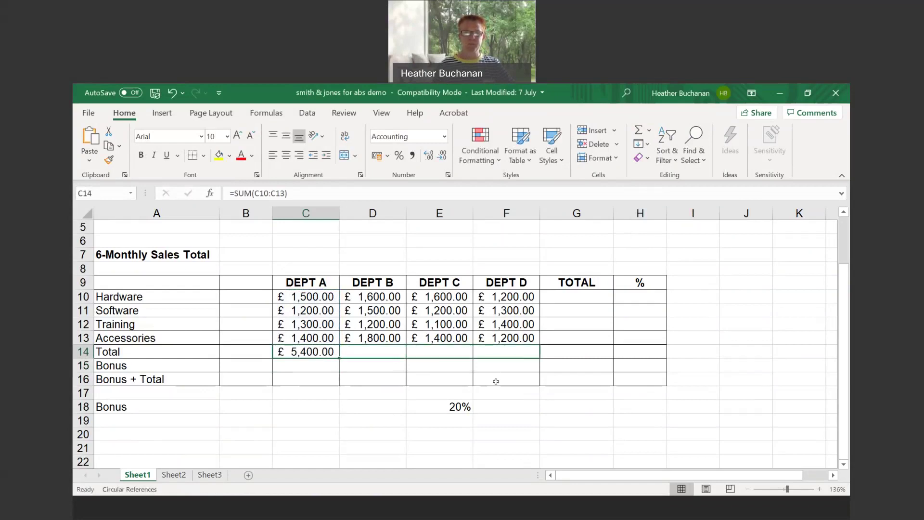
Step: Enter =SUM(C10:F10) in G10 to total the Hardware row
click(573, 294)
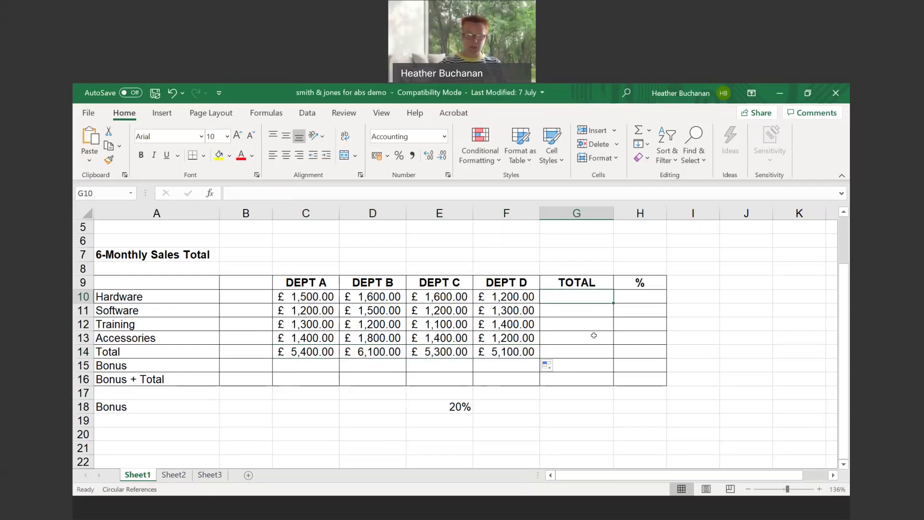
text(=sum()
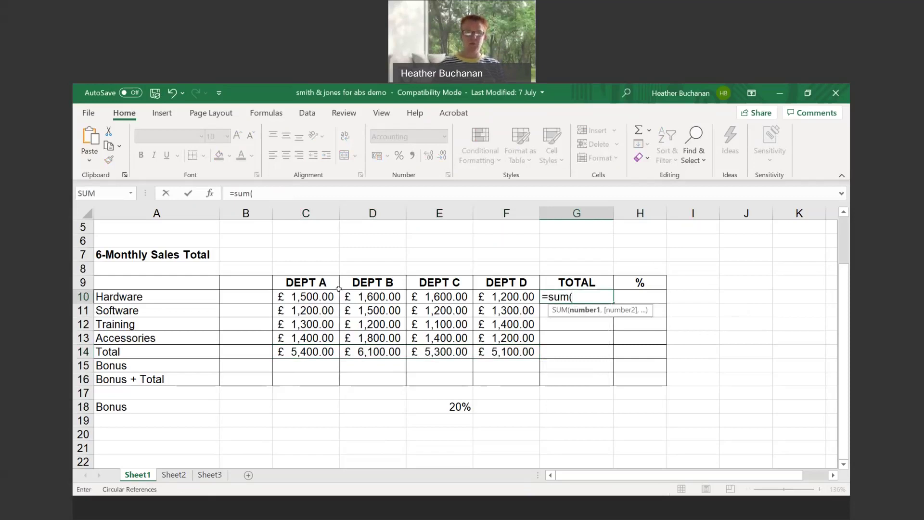
drag(336, 294, 515, 297)
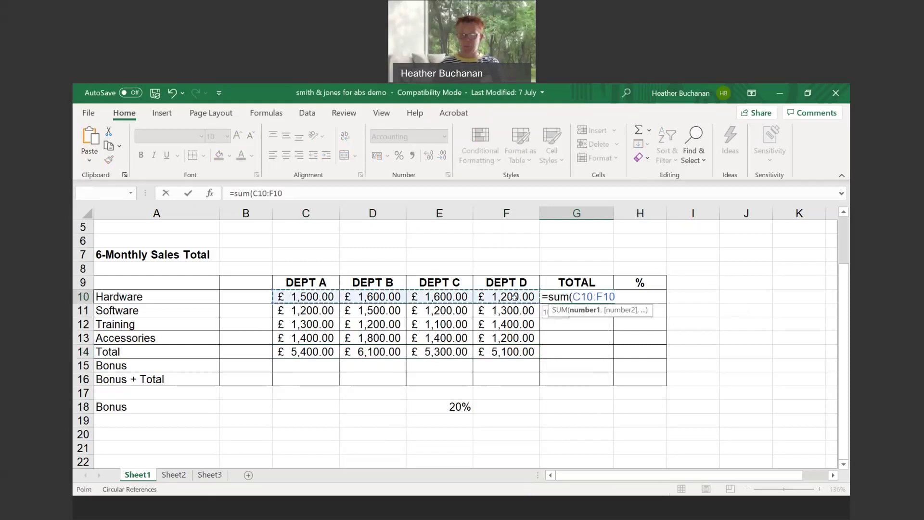
key(Return)
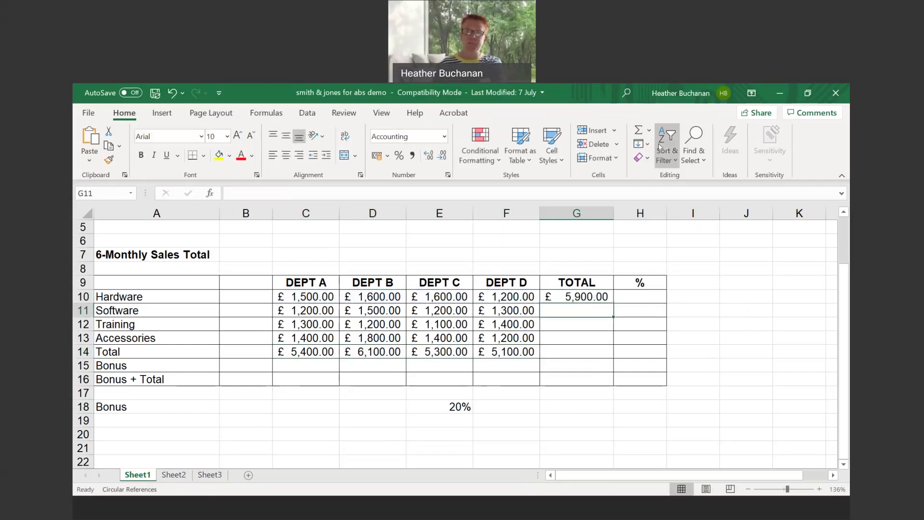
Step: Try AutoSum for the Hardware row total, clearing G10 each time
click(648, 131)
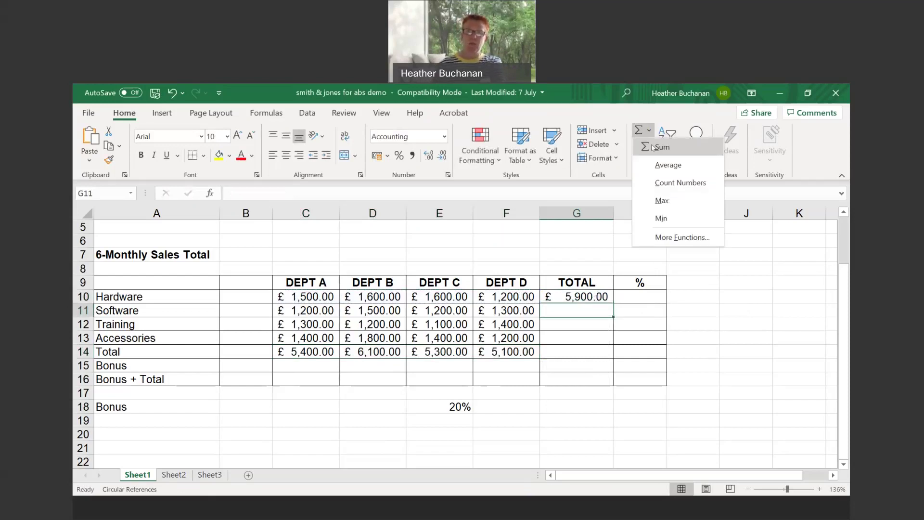
click(649, 147)
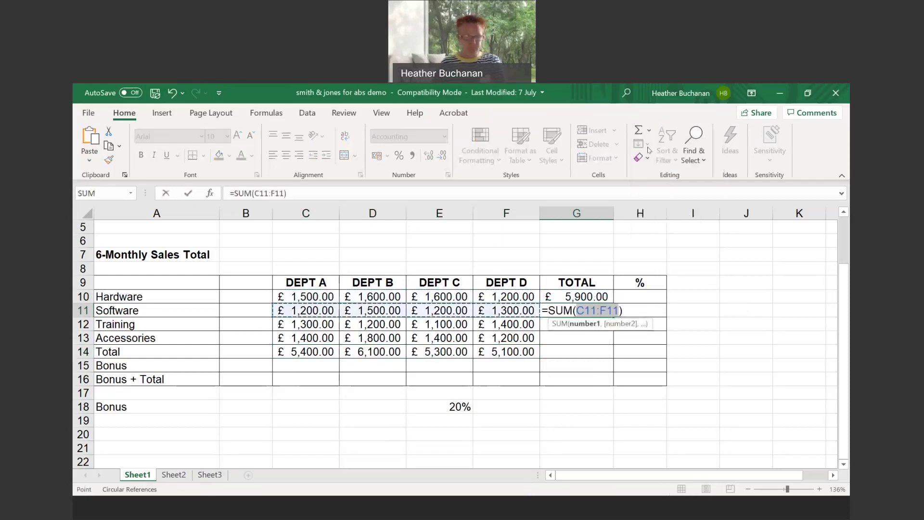
key(Escape)
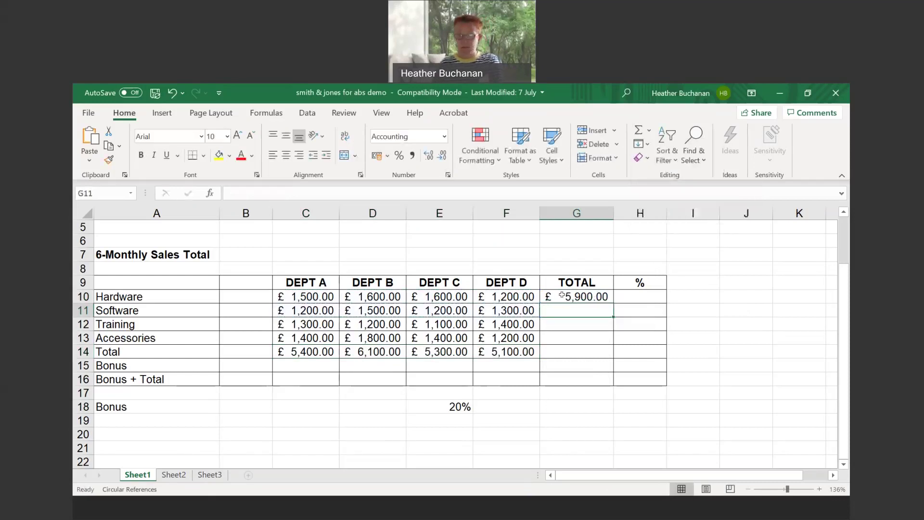
click(602, 296)
key(Delete)
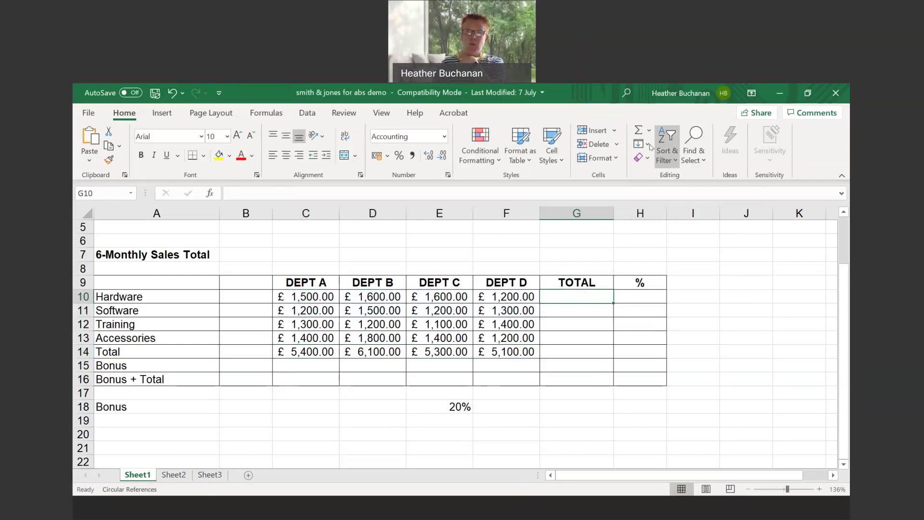
click(649, 130)
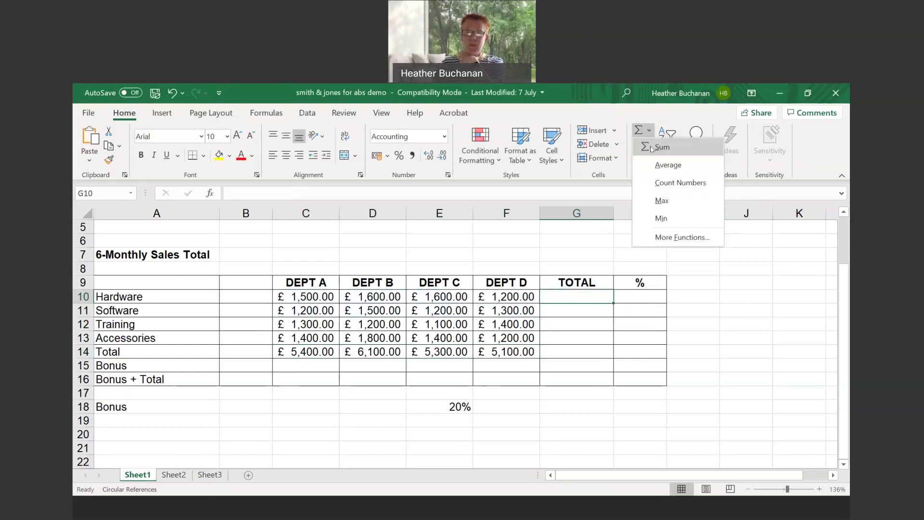
click(652, 148)
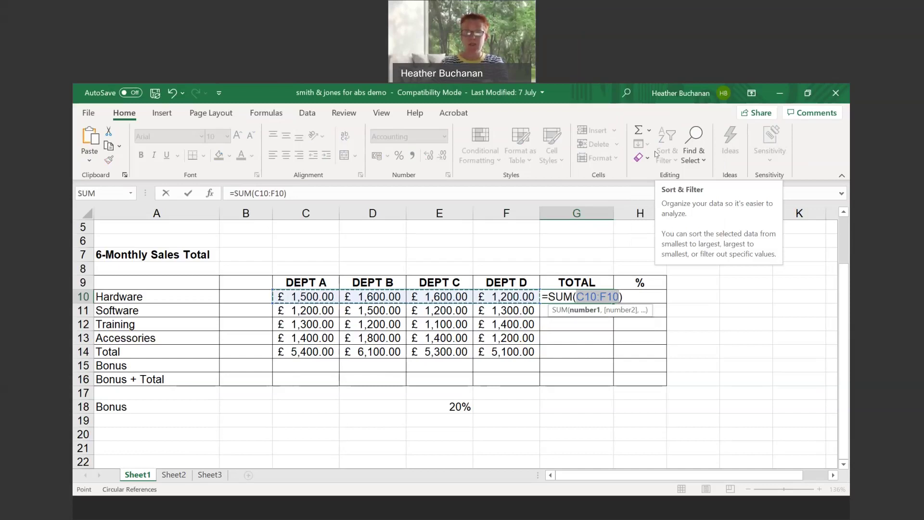
key(Return)
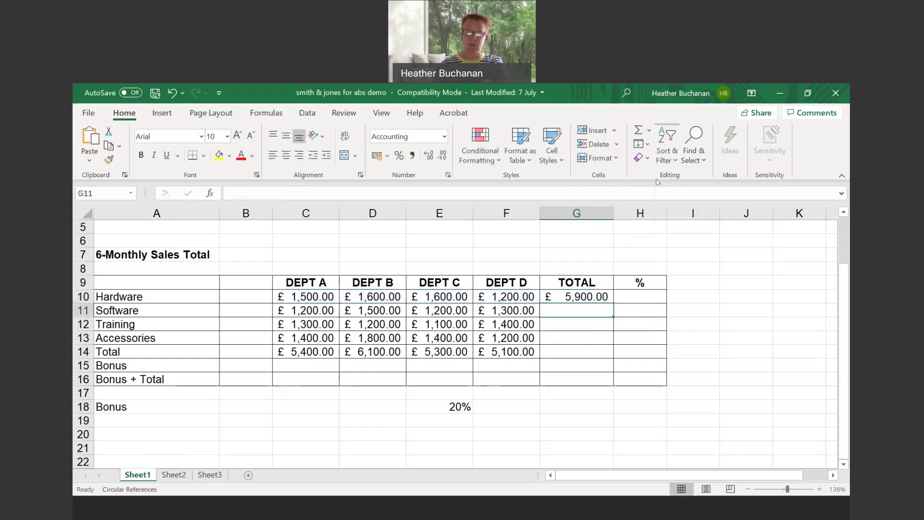
click(579, 301)
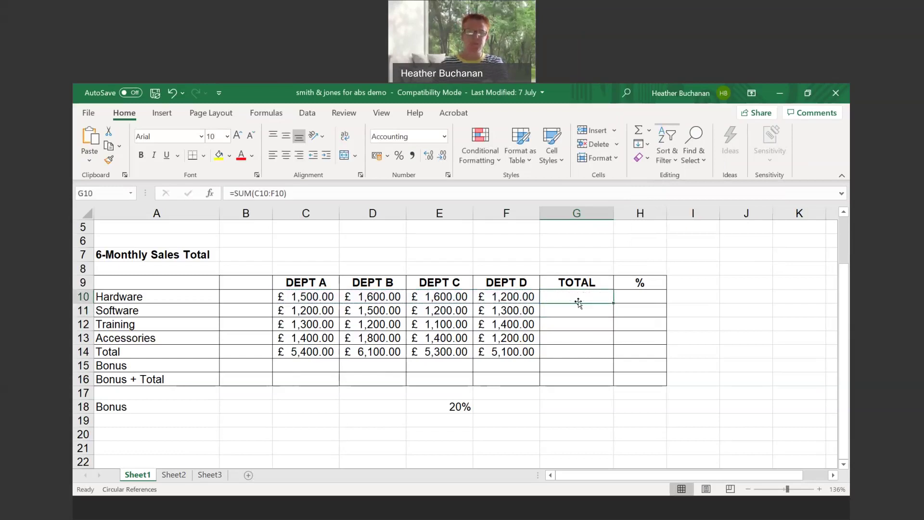
key(Delete)
Step: AutoSum the Hardware row in G10 and fill it down to G14 for the £21,900 grand total
click(649, 130)
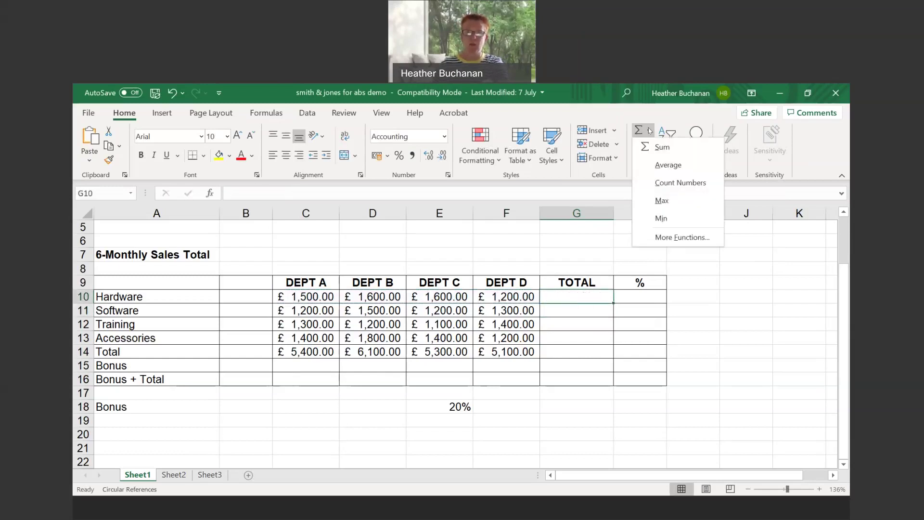
click(657, 147)
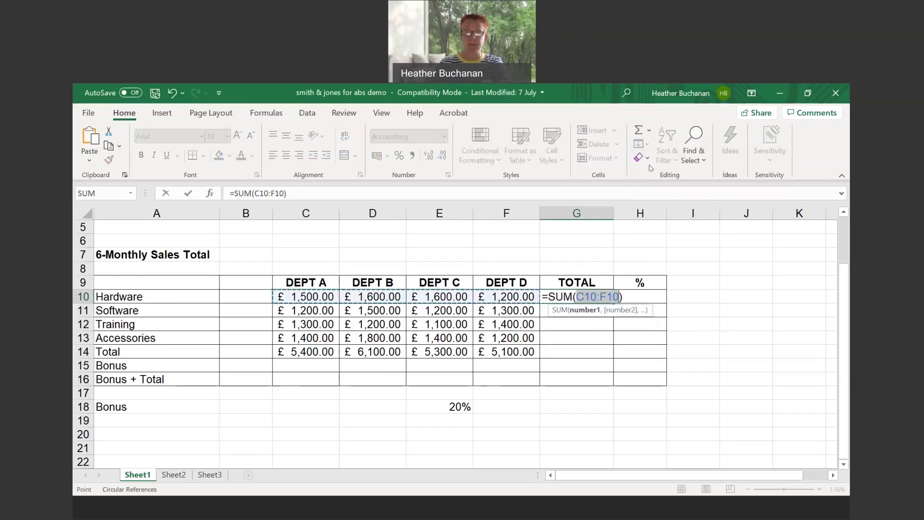
key(Return)
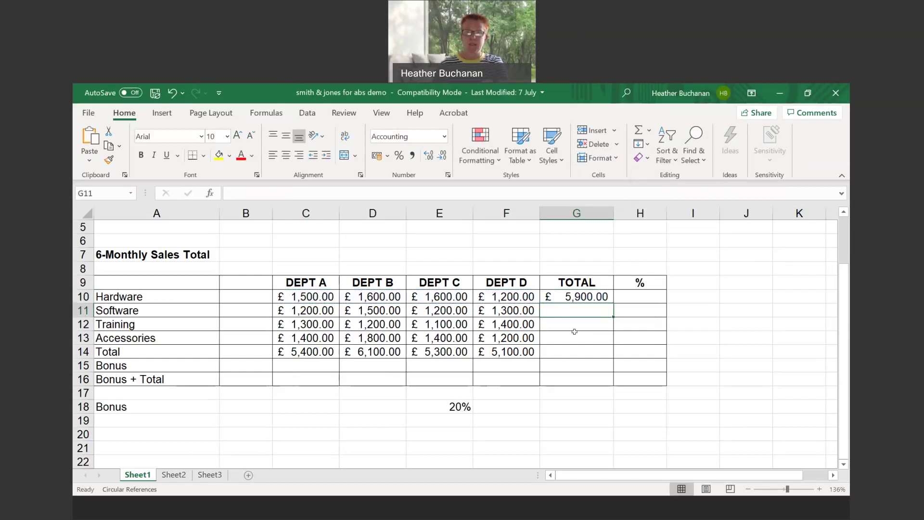
key(Up)
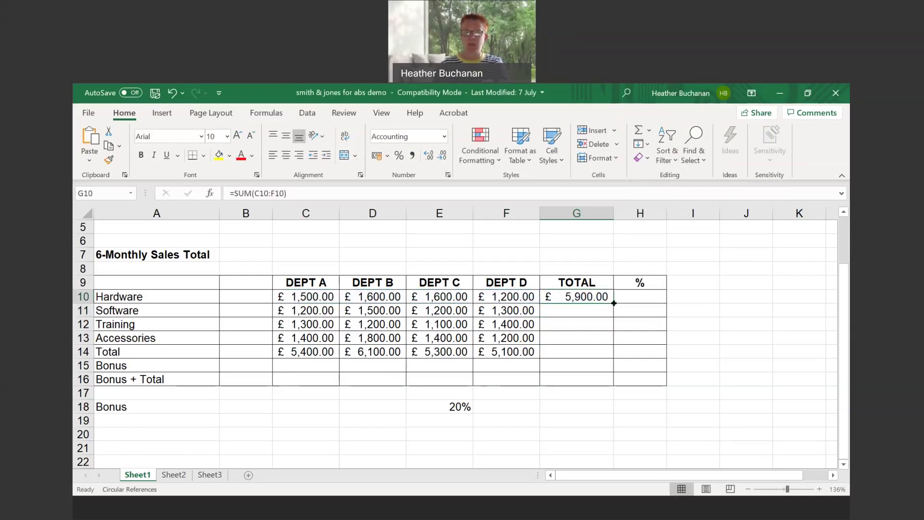
drag(614, 303, 607, 356)
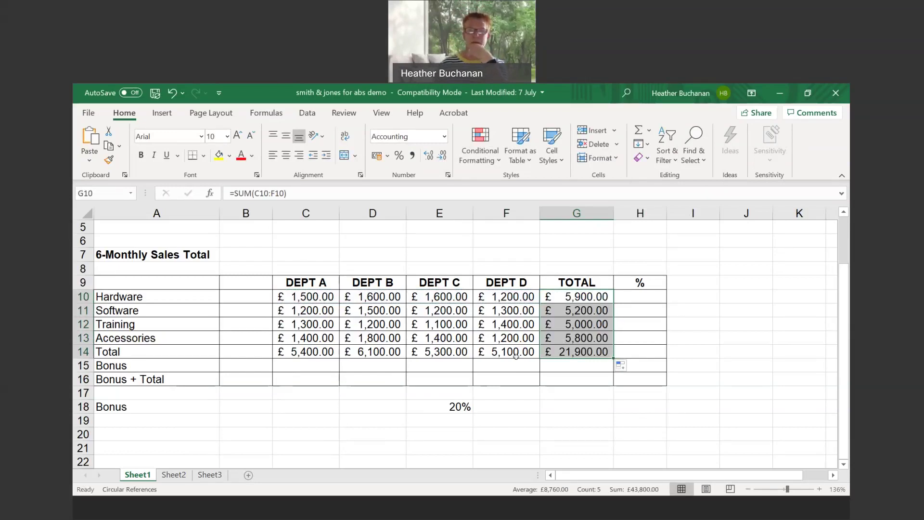
Step: Enter =C14*E18 in C15 for Dept A's £1,080 bonus and copy it across to F15
click(315, 368)
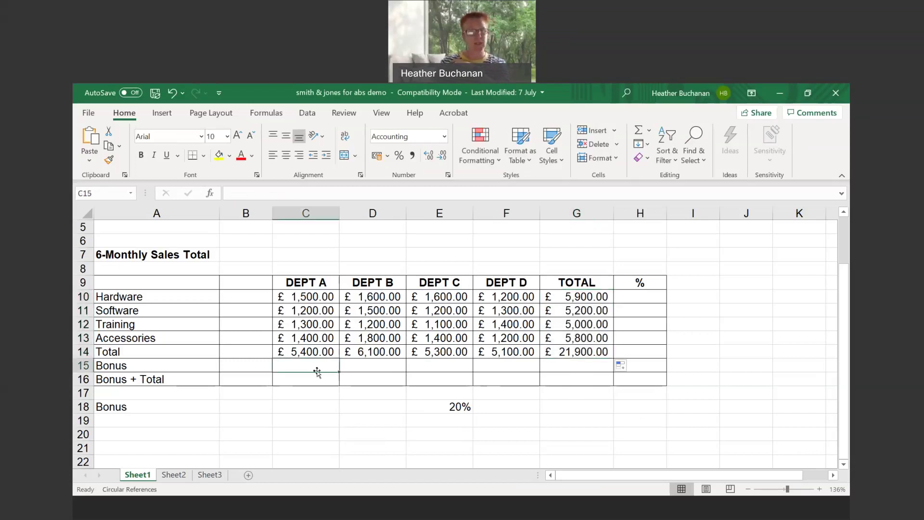
text(=)
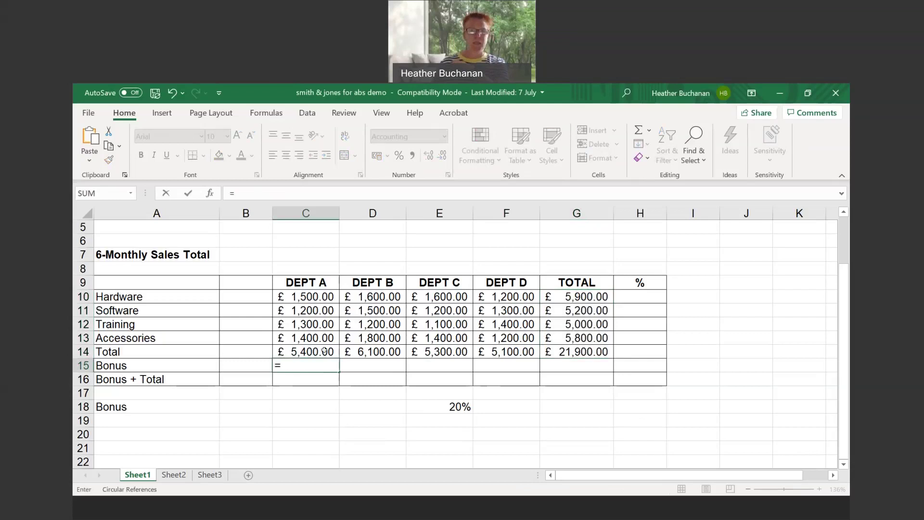
click(324, 350)
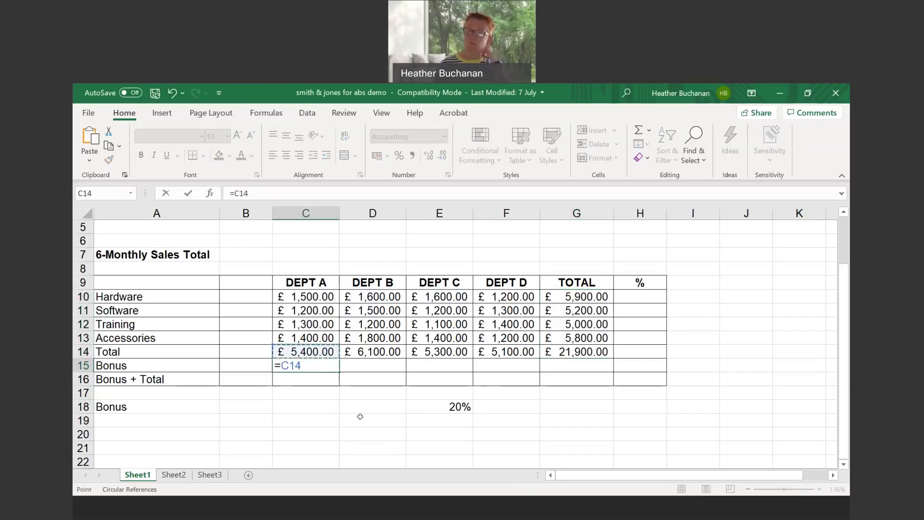
text(*)
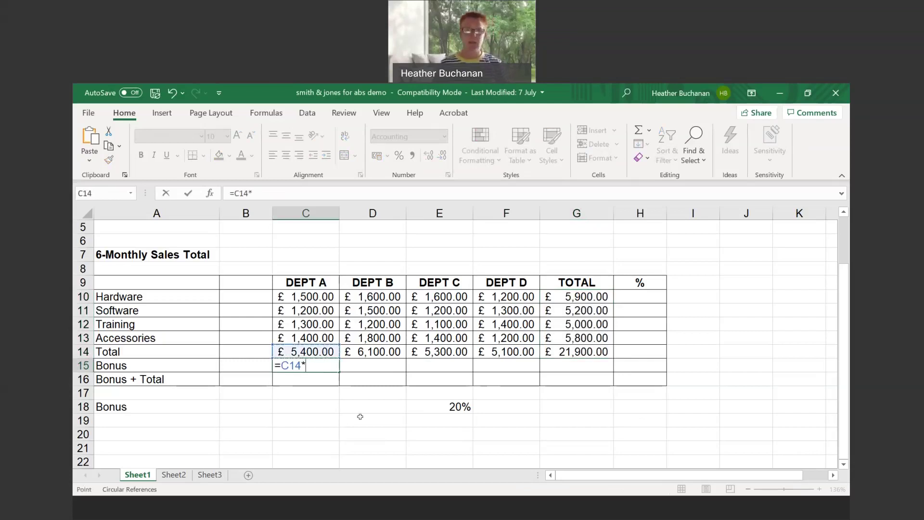
click(448, 406)
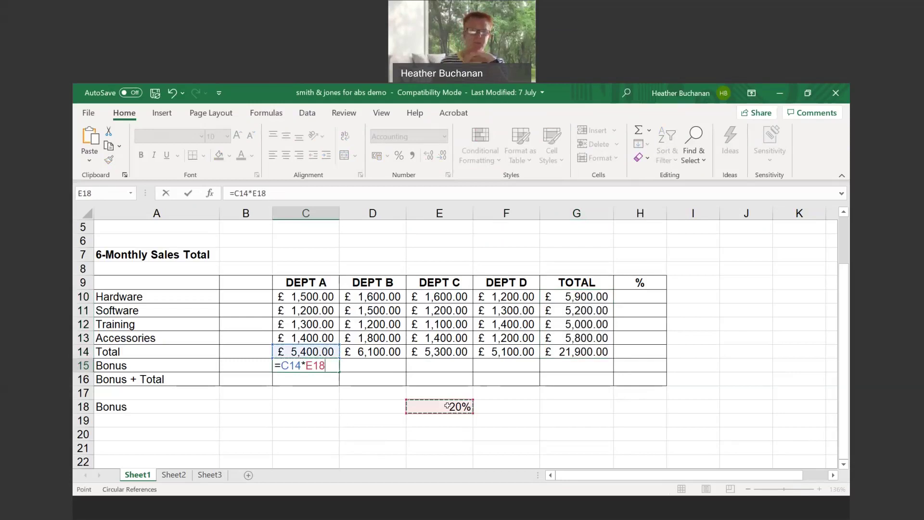
key(Return)
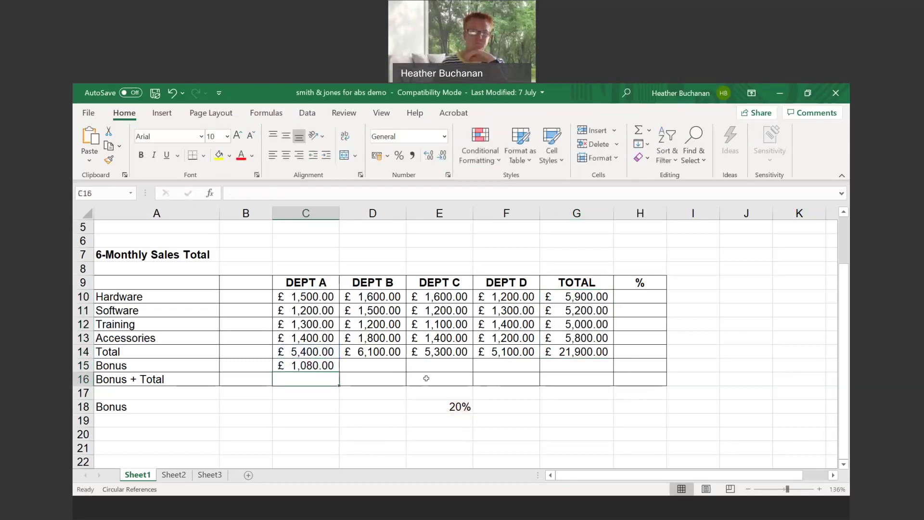
click(311, 364)
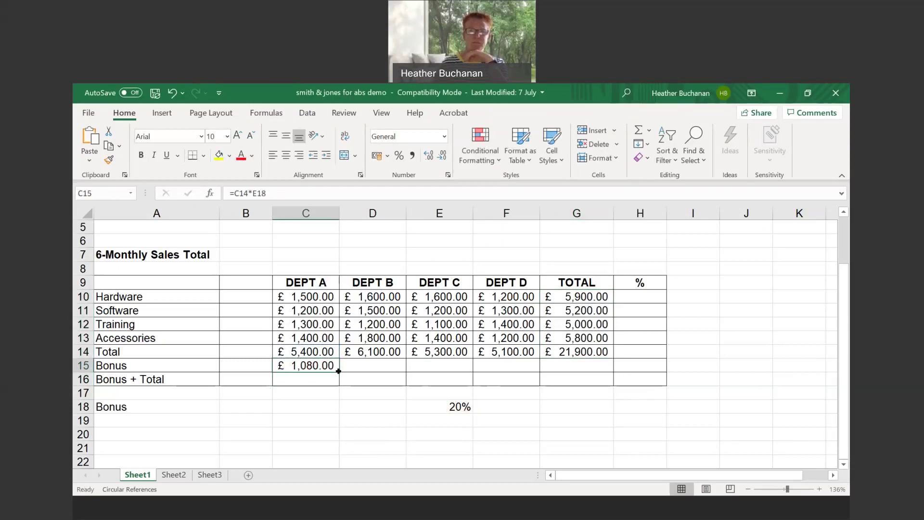
drag(338, 371, 526, 368)
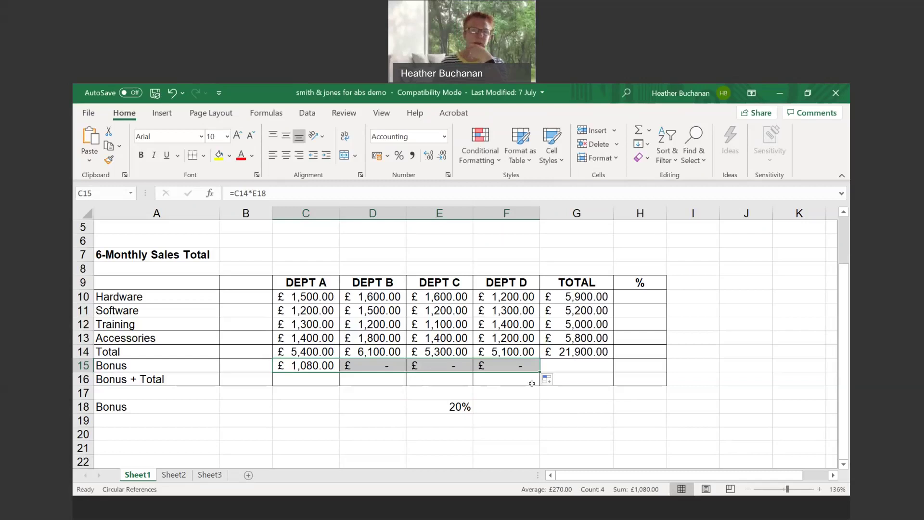
click(310, 352)
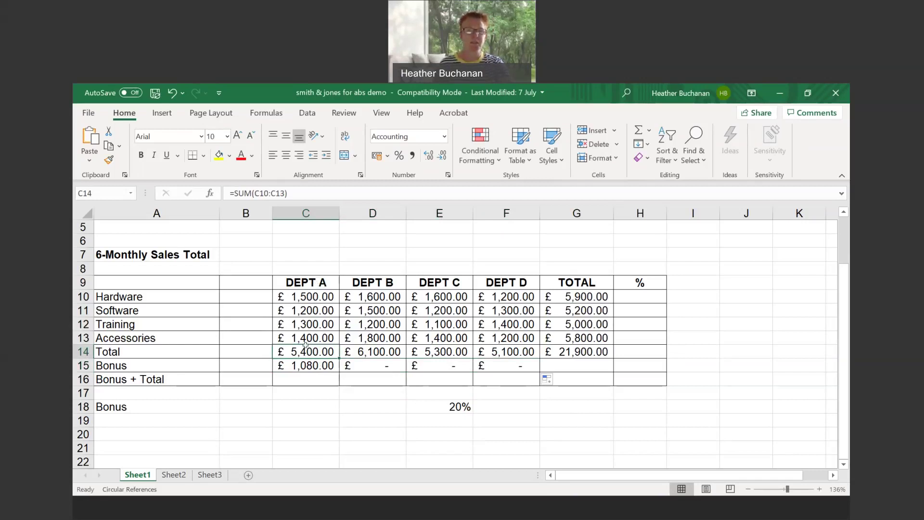
click(371, 356)
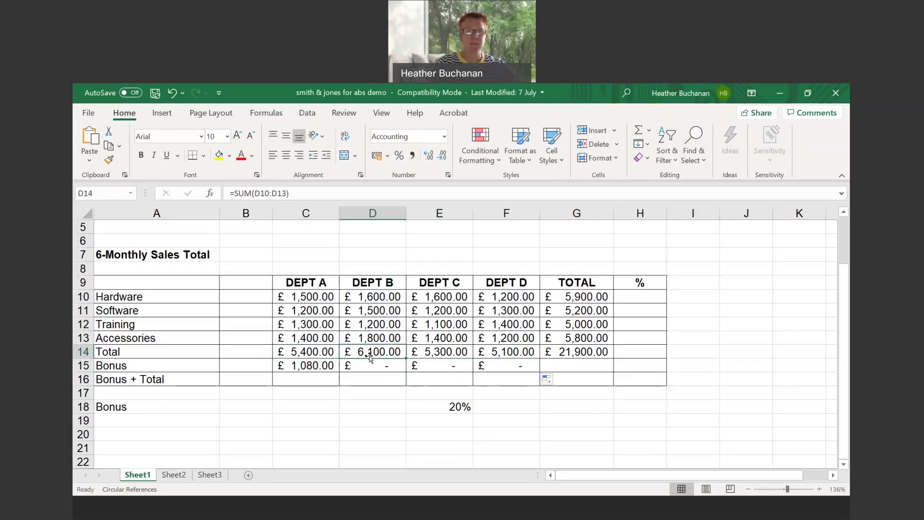
click(434, 357)
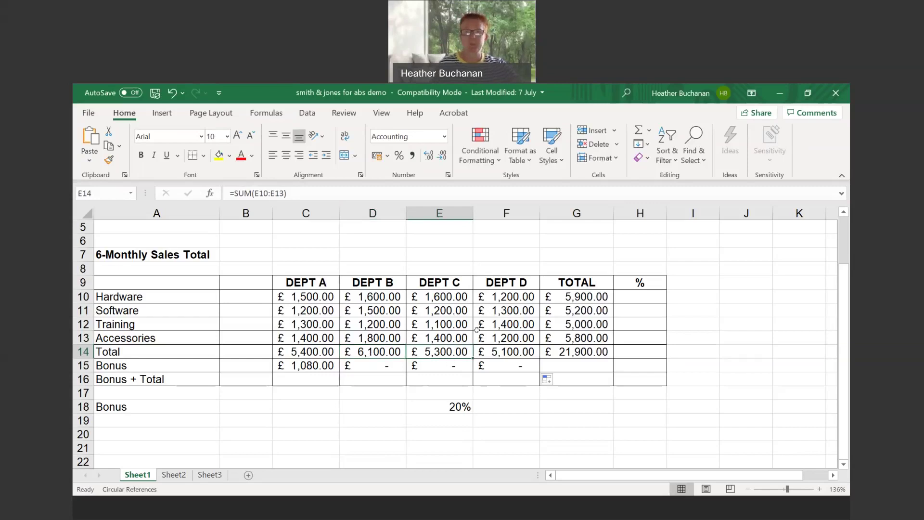
click(474, 351)
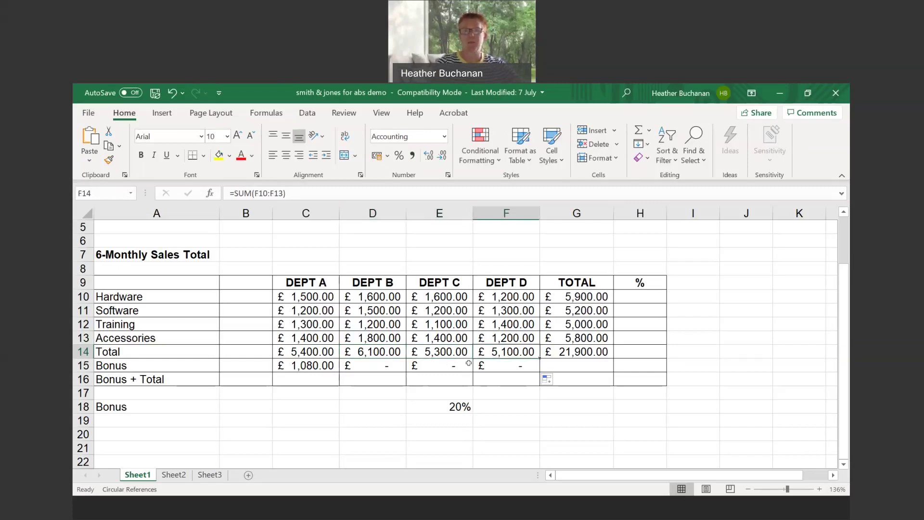
click(581, 297)
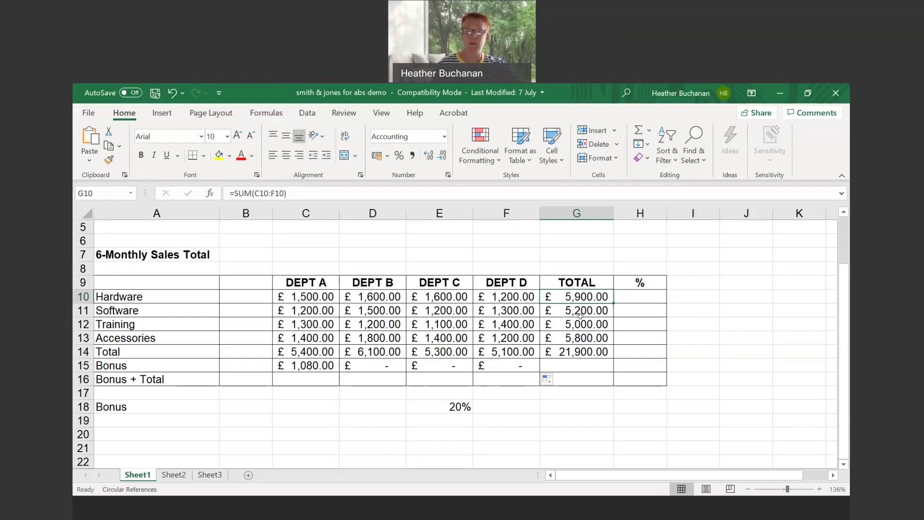
click(579, 313)
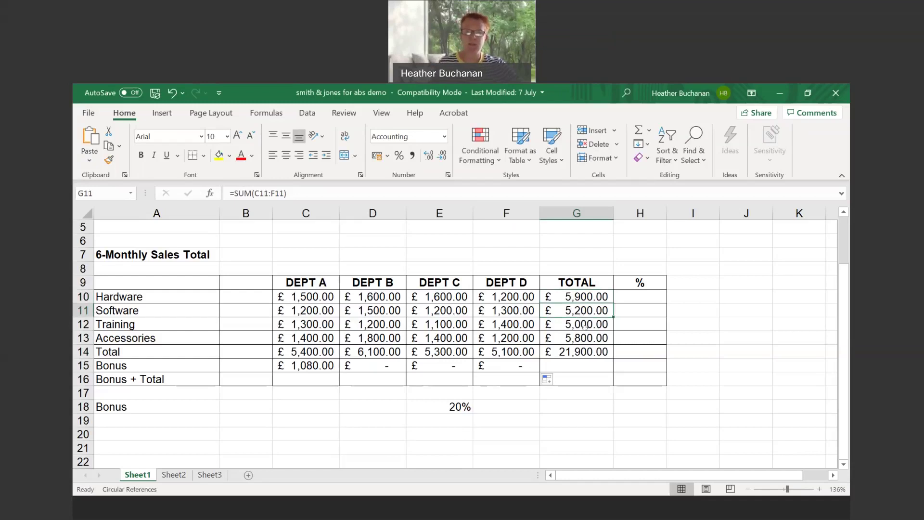
click(580, 322)
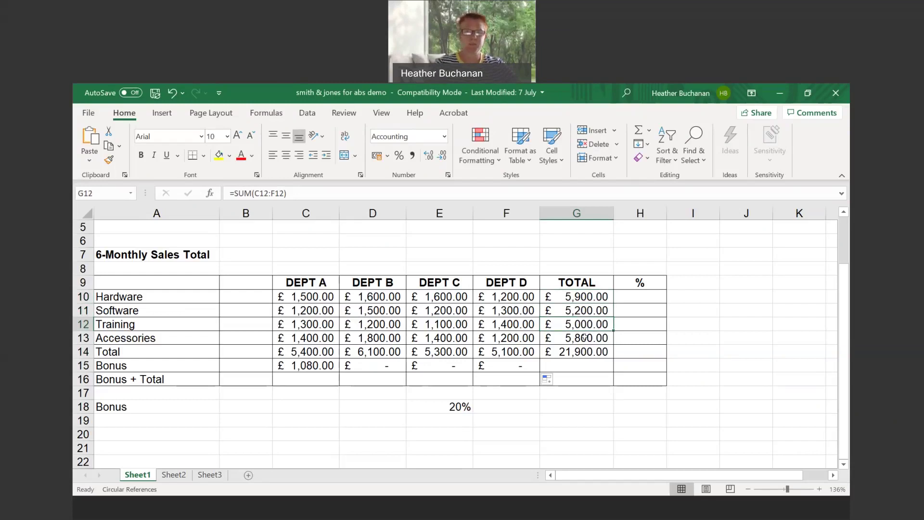
click(300, 365)
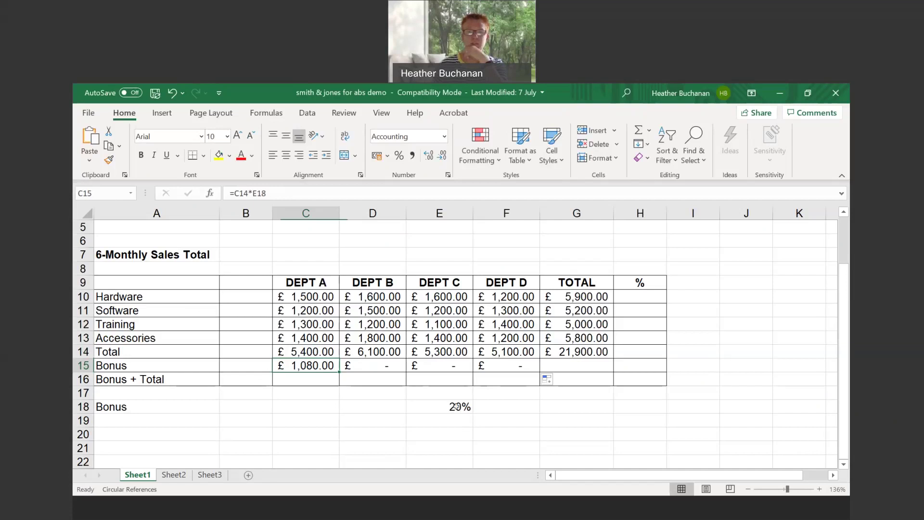
click(372, 365)
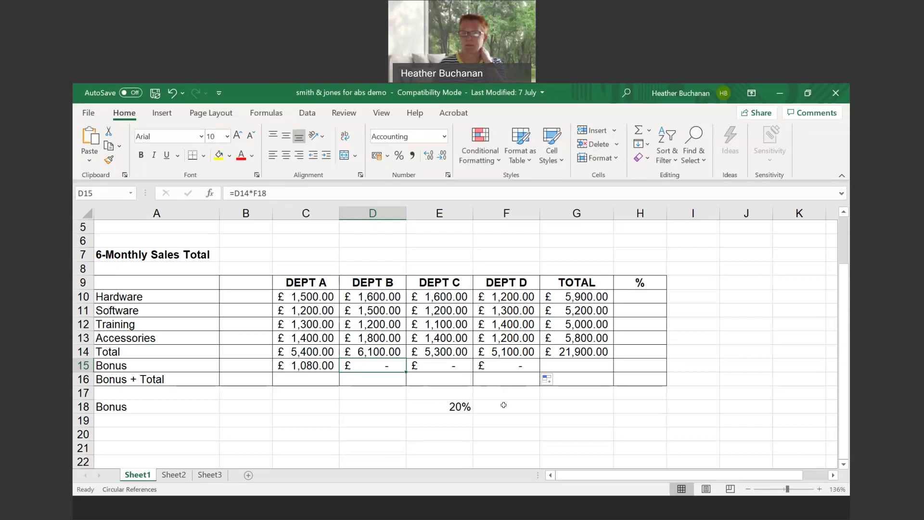
click(453, 364)
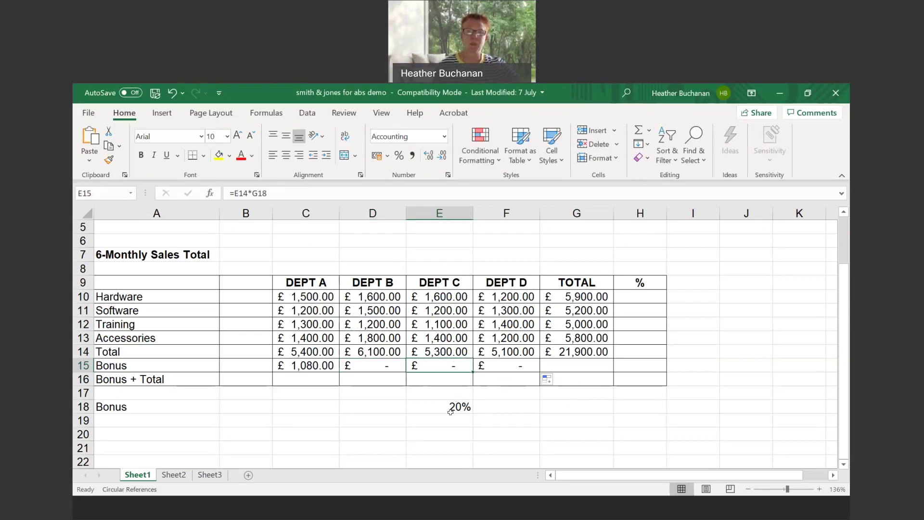
click(459, 407)
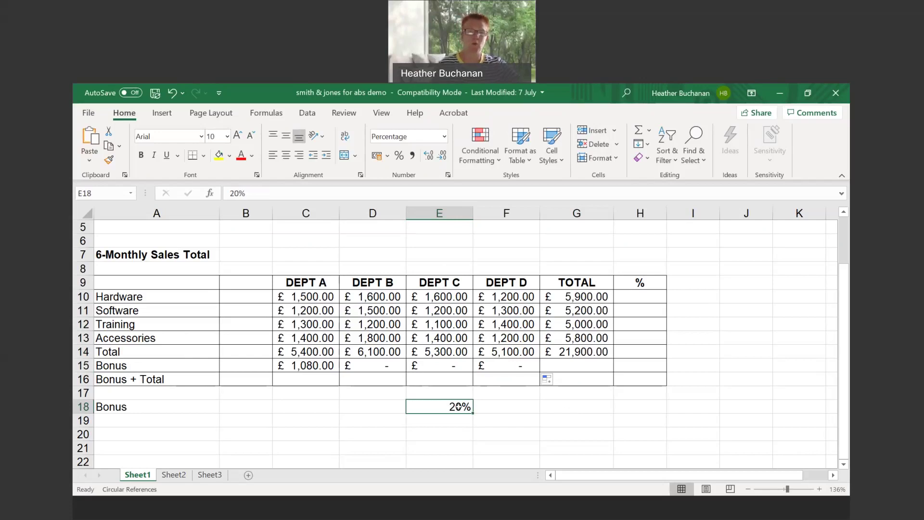
Step: Change C15's formula to =C14*$E$18 so the 20% rate reference stays fixed
key(Left)
key(Left)
key(Up)
key(Up)
key(Up)
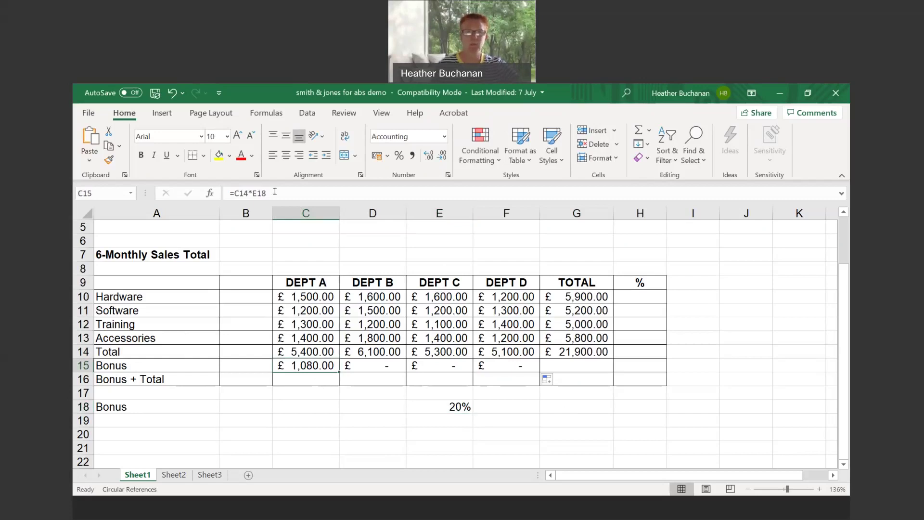
click(260, 193)
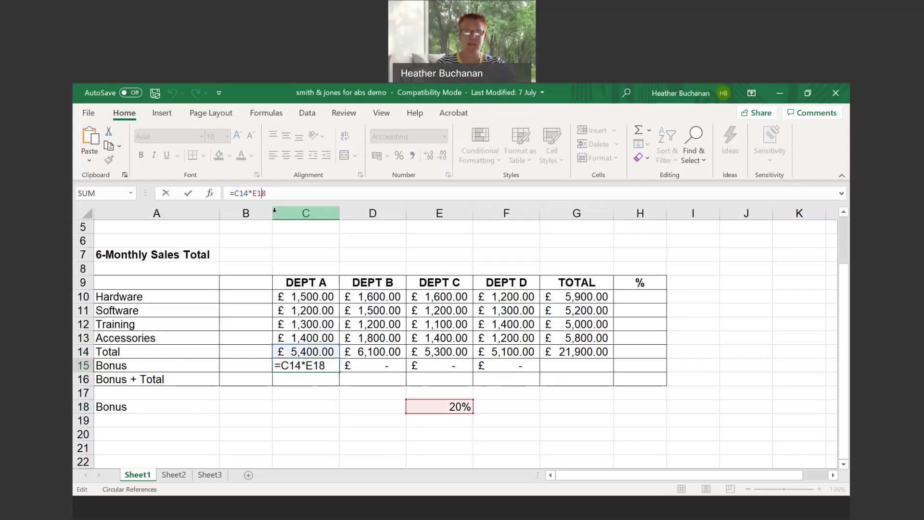
key(F4)
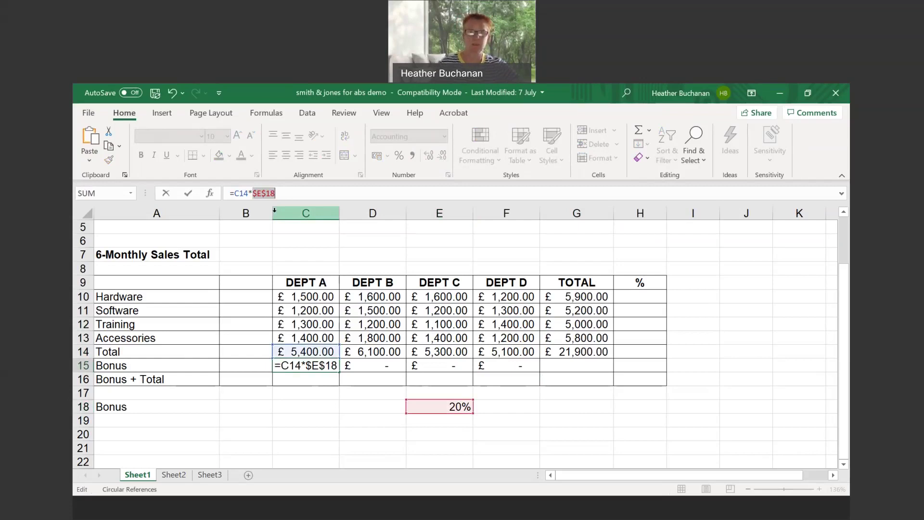
key(Return)
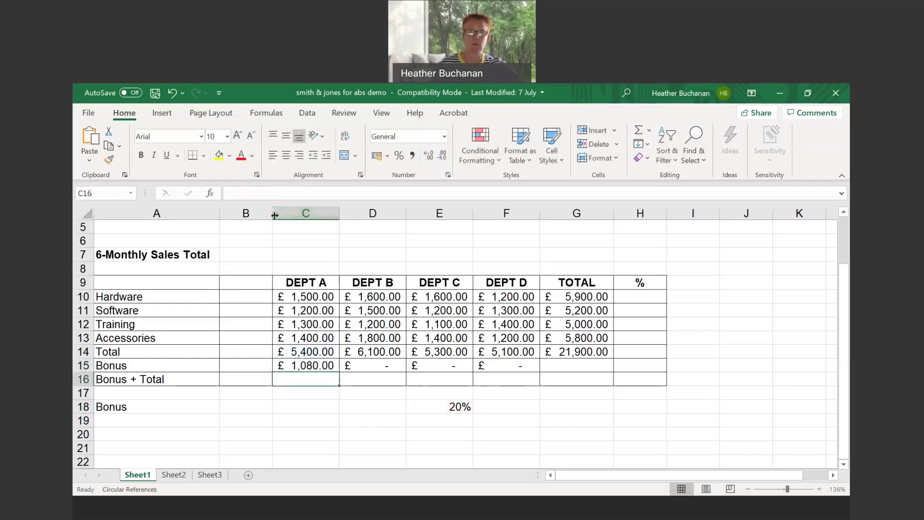
Step: Copy the $E$18 bonus formula to F15 and check DEPT B–D show £1,220, £1,060, £1,020
click(321, 364)
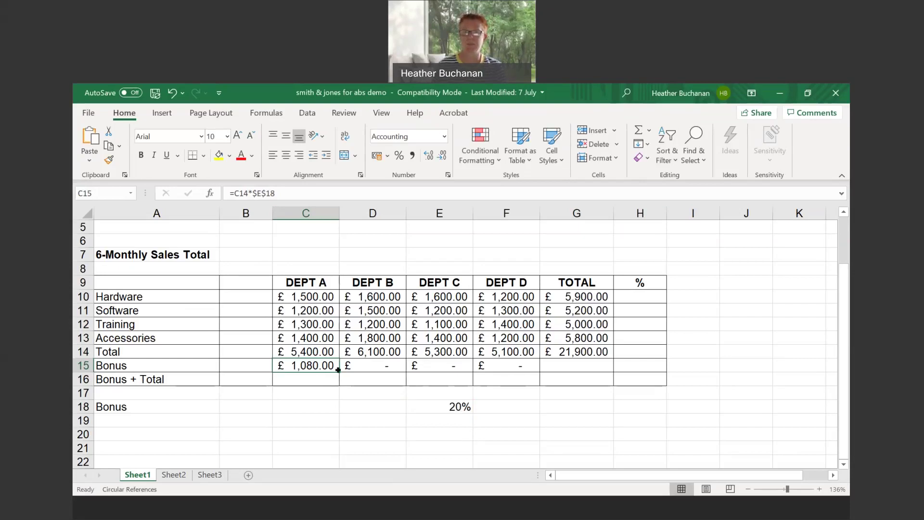
drag(339, 369, 520, 366)
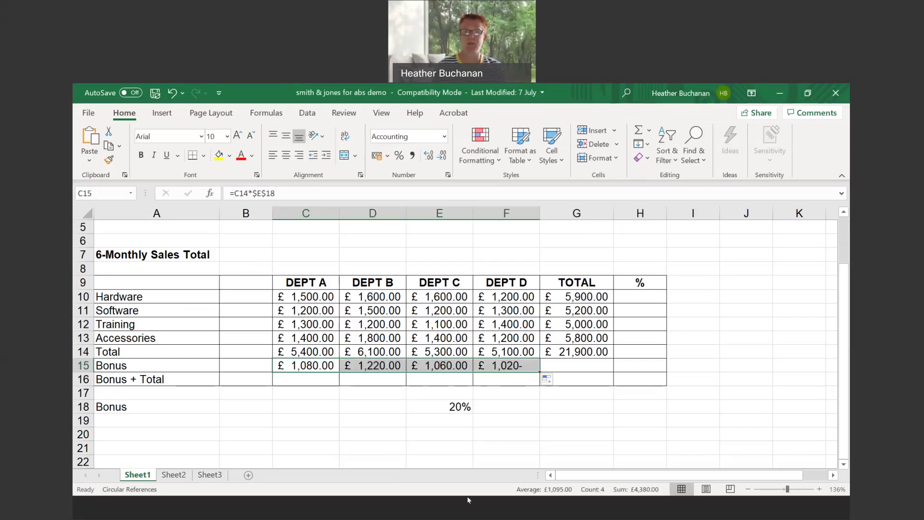
click(315, 362)
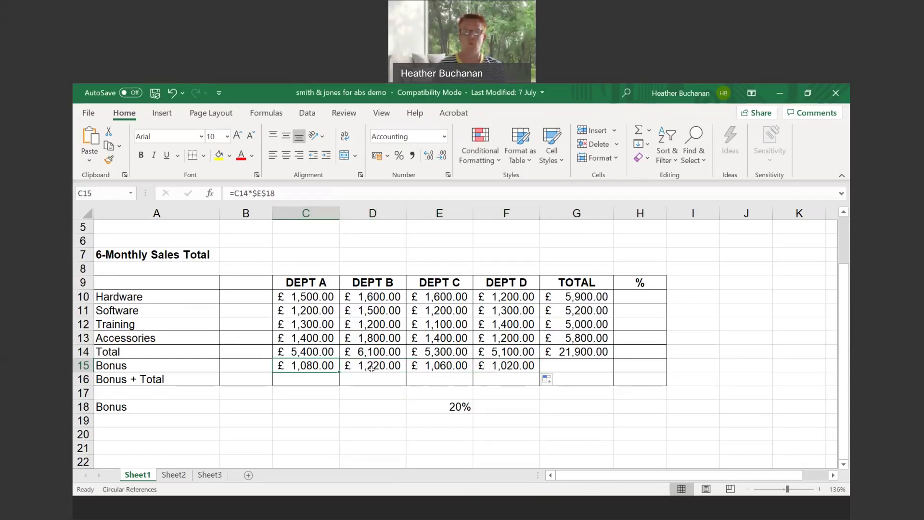
click(387, 368)
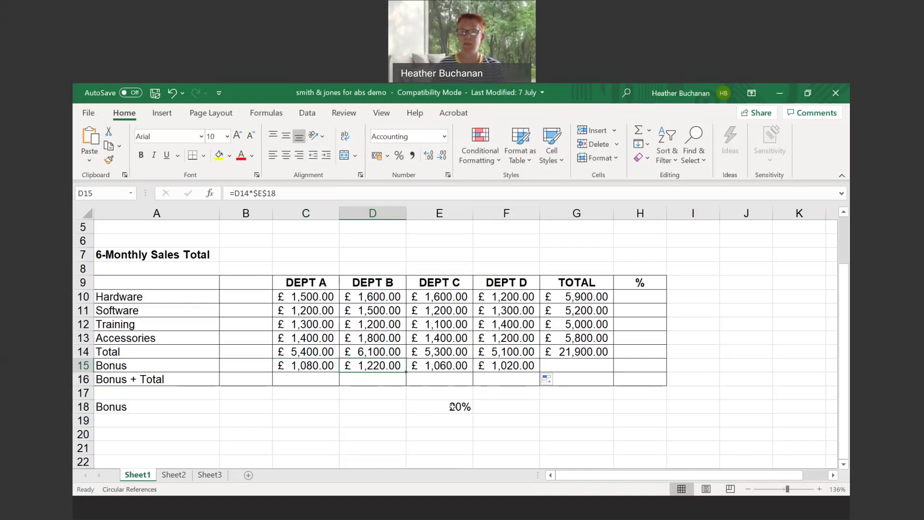
click(441, 365)
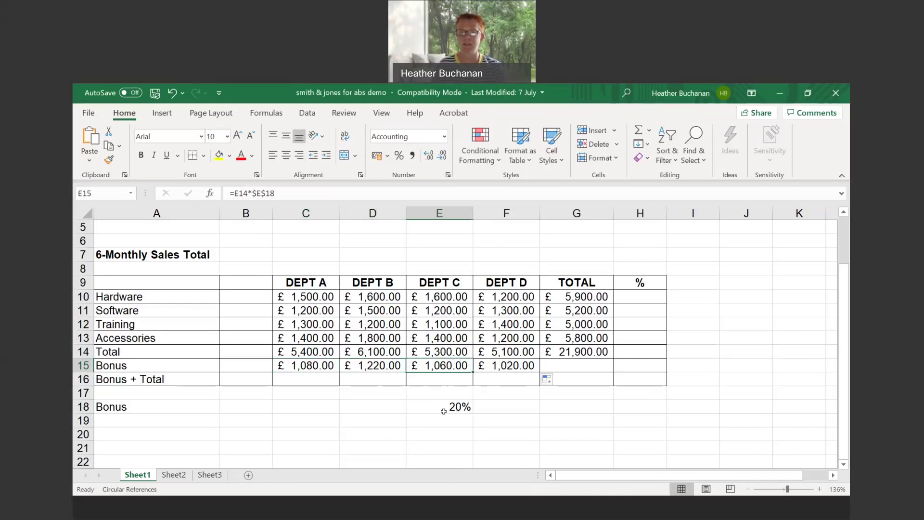
click(514, 367)
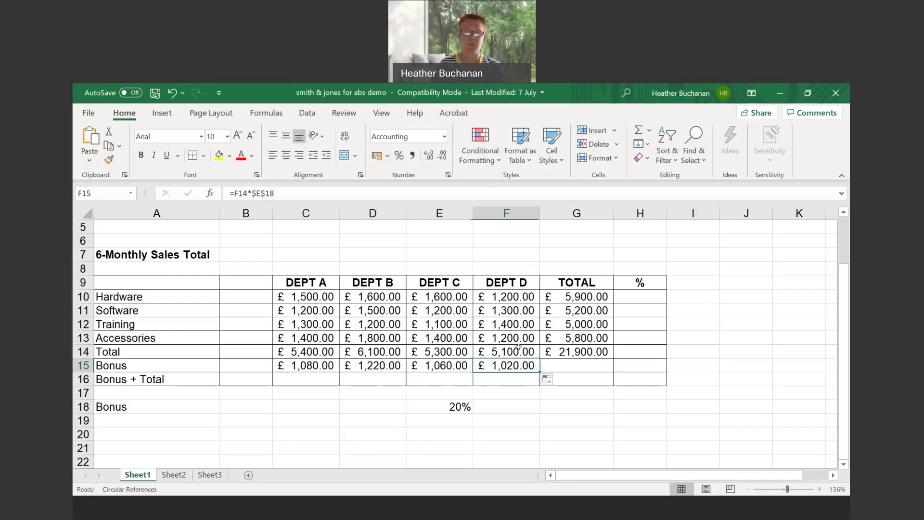
click(458, 408)
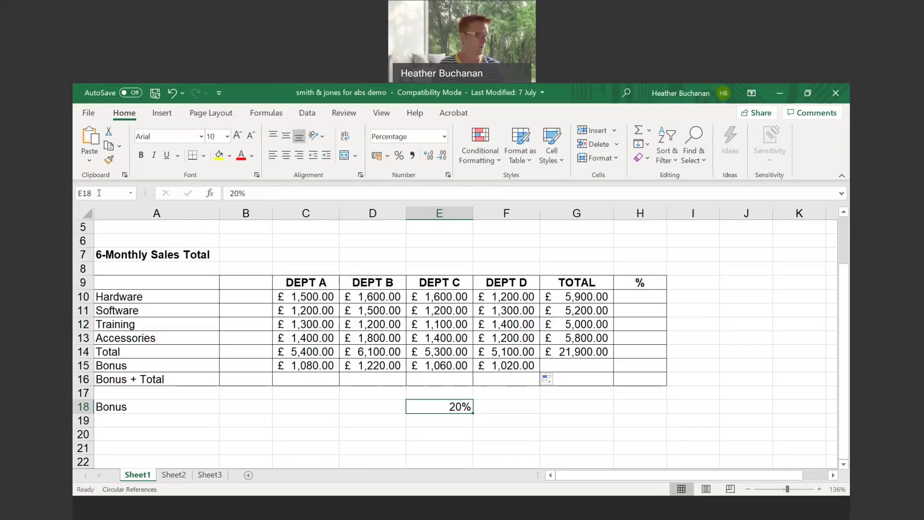
Step: Name cell E18 'bonus' using the Name Box
click(103, 192)
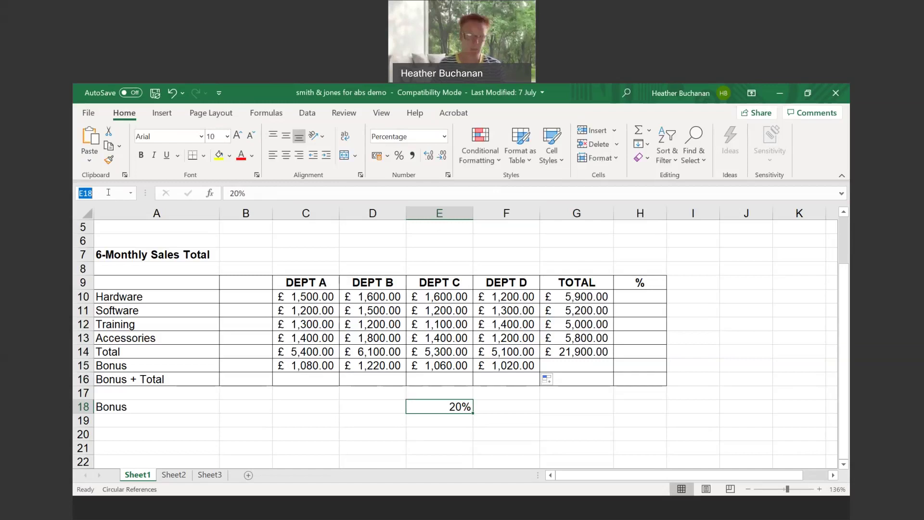
text(bo)
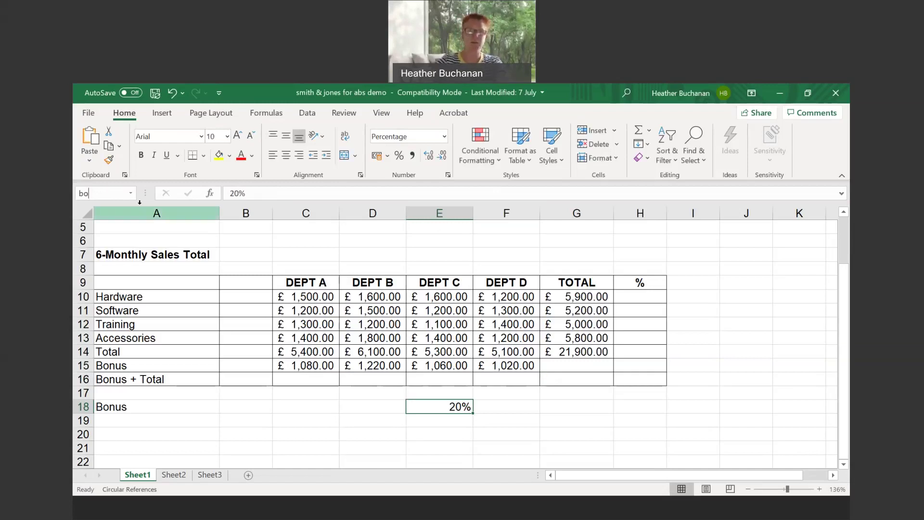
text(nus)
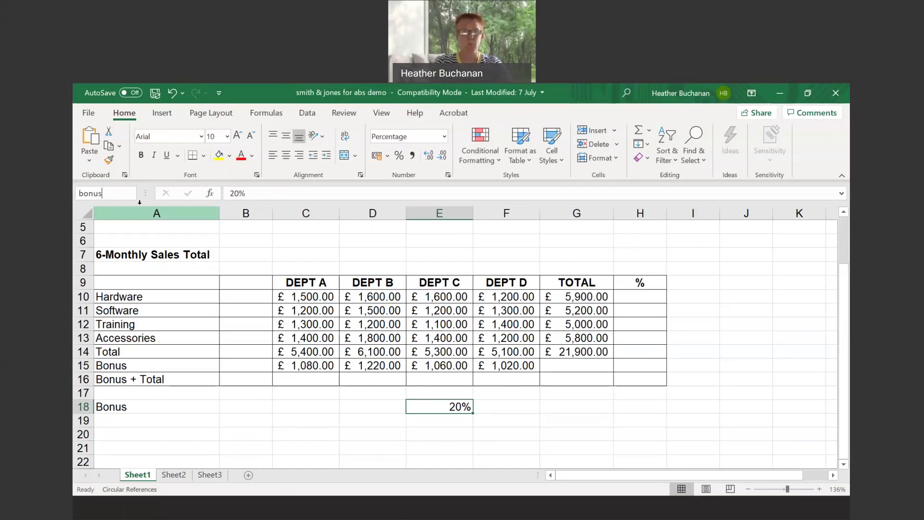
key(Return)
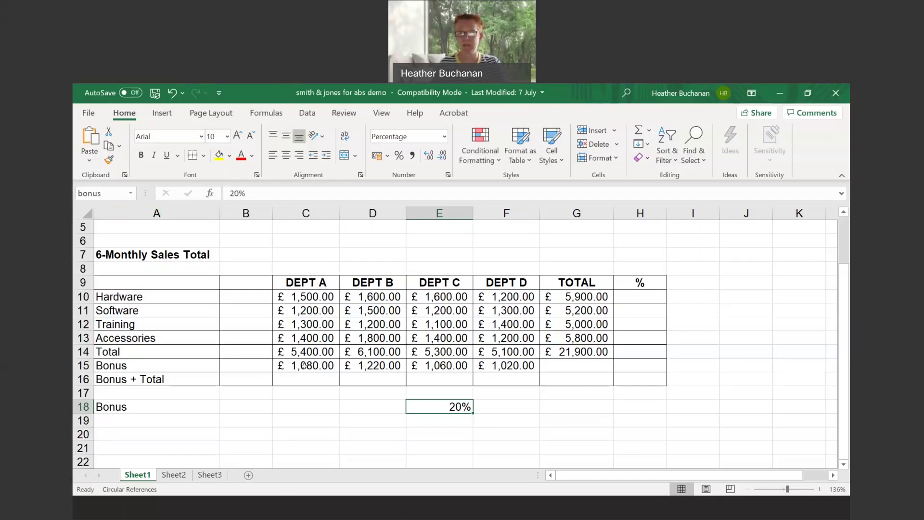
Step: Clear C15:F15 and enter =C14*bonus in C15 using the named rate cell
drag(304, 366, 509, 368)
key(Delete)
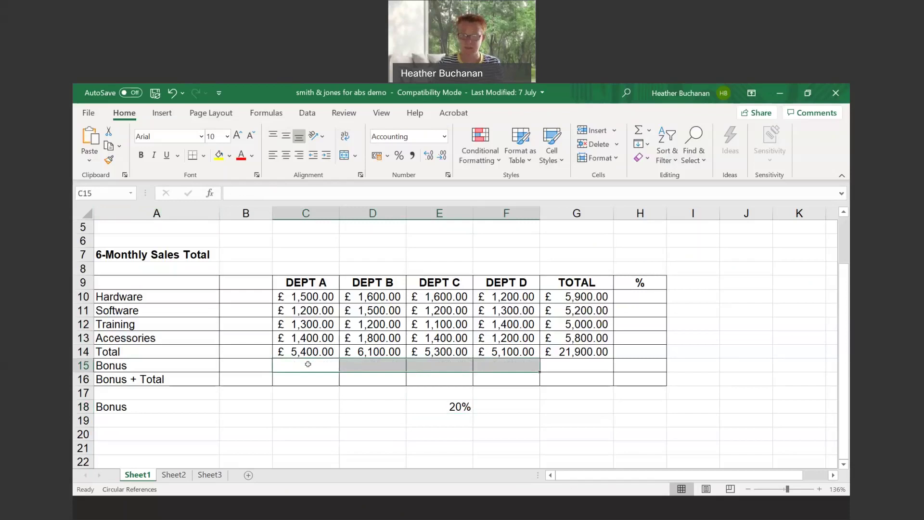
click(326, 363)
text(=)
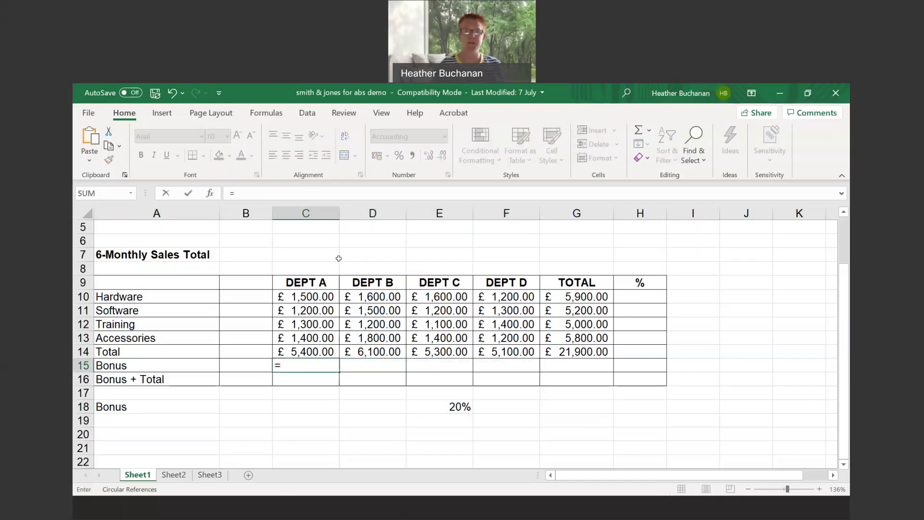
click(309, 357)
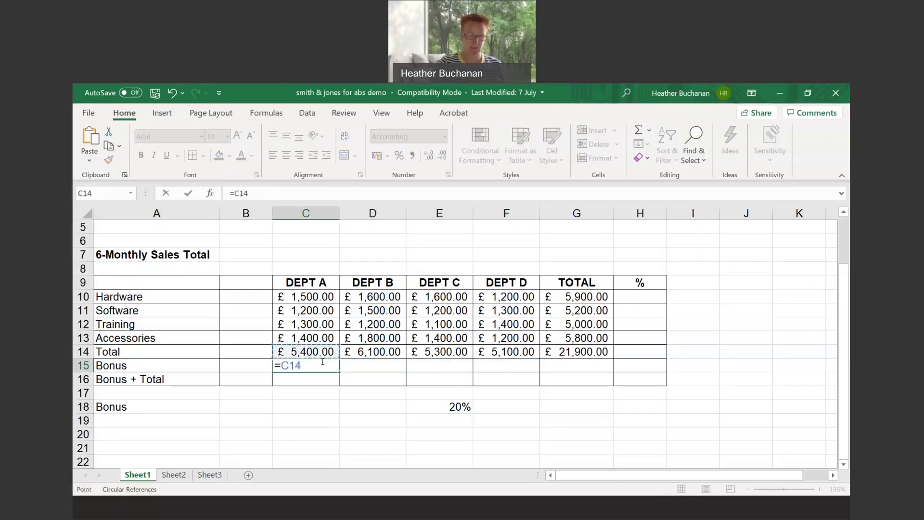
text(*)
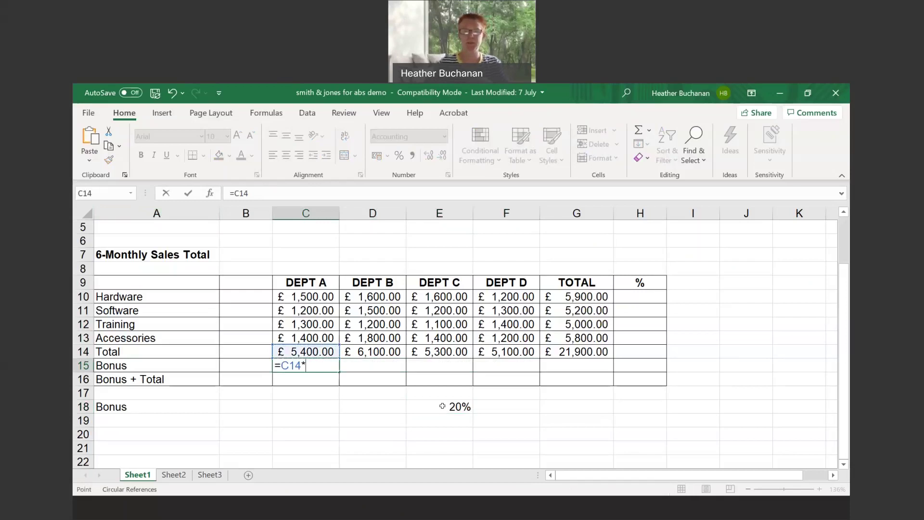
click(436, 407)
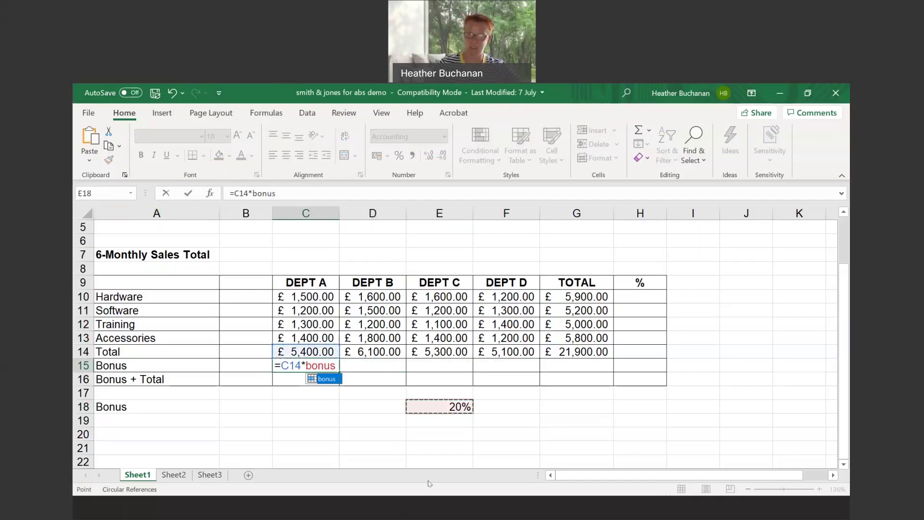
key(Return)
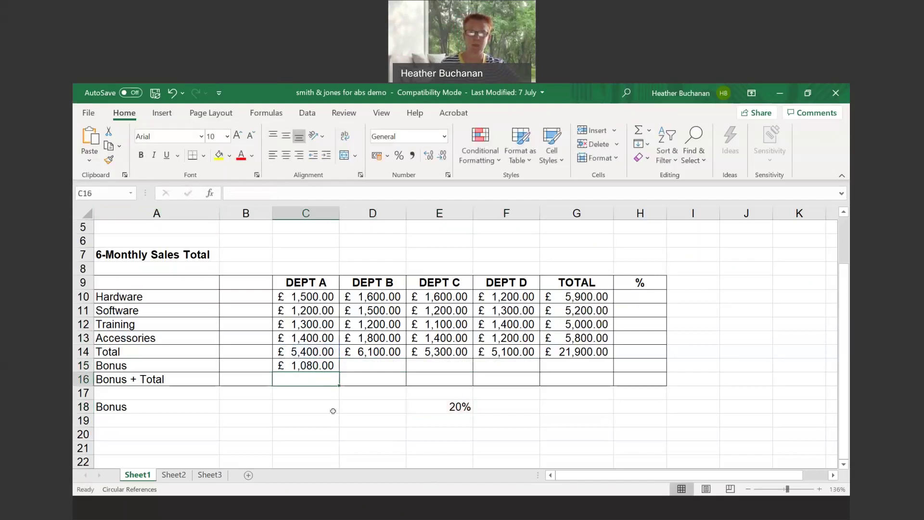
Step: Copy the named-rate bonus formula across to F15 and check each copy, e.g. =F14*bonus
drag(345, 372, 499, 373)
key(Right)
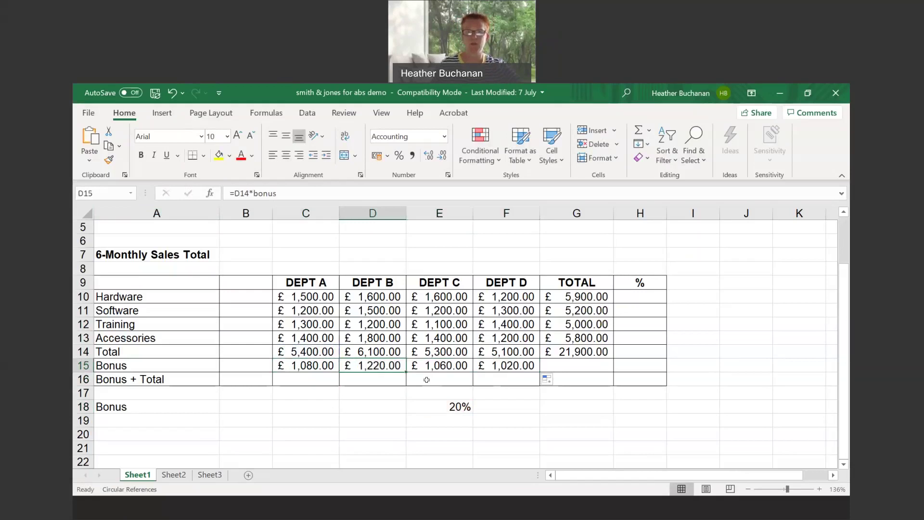
key(Right)
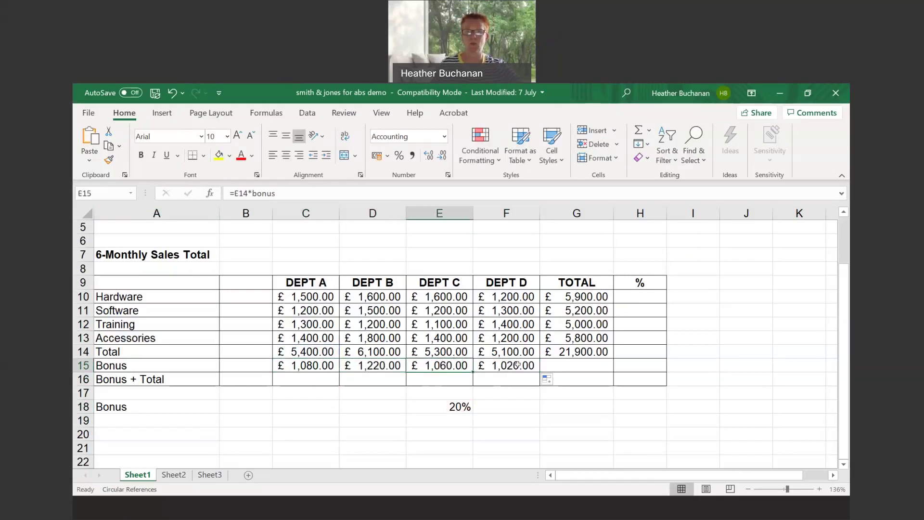
key(Right)
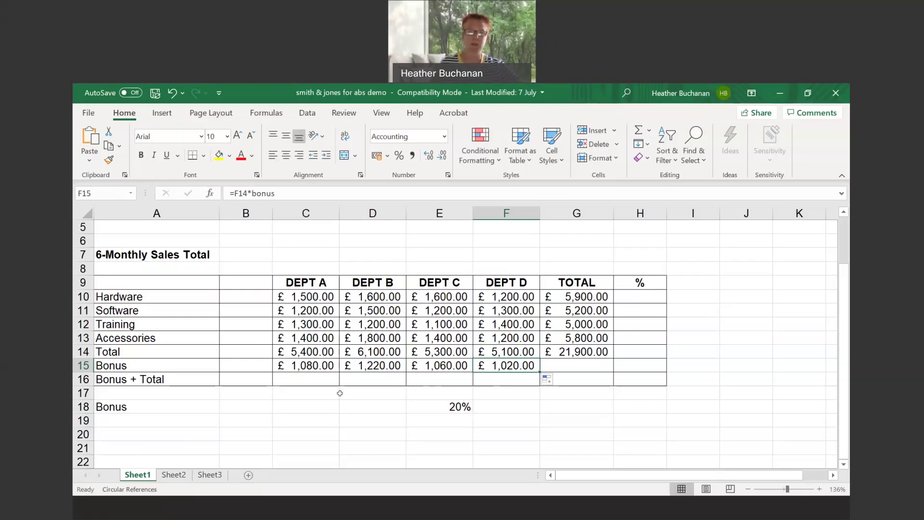
Step: Clear the Bonus row C15:F15 and delete the name 'bonus' in Name Manager
drag(293, 364, 511, 365)
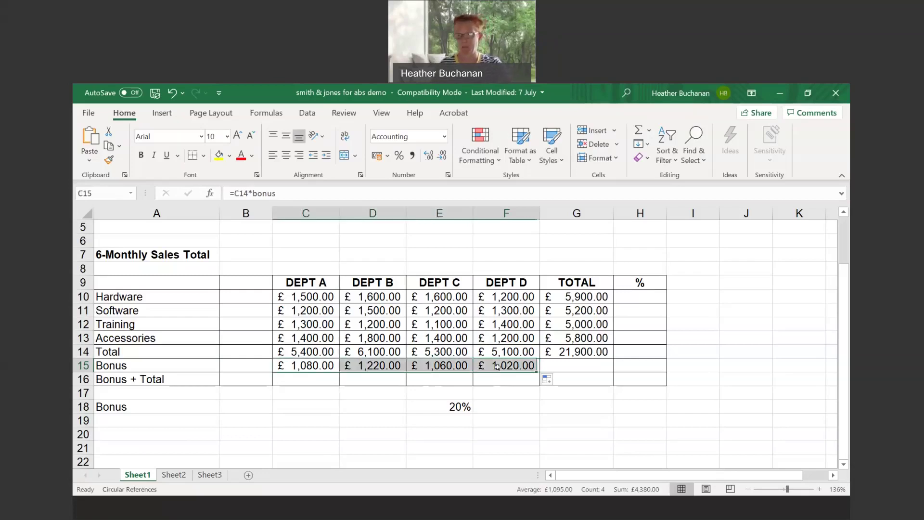
key(ctrl+z)
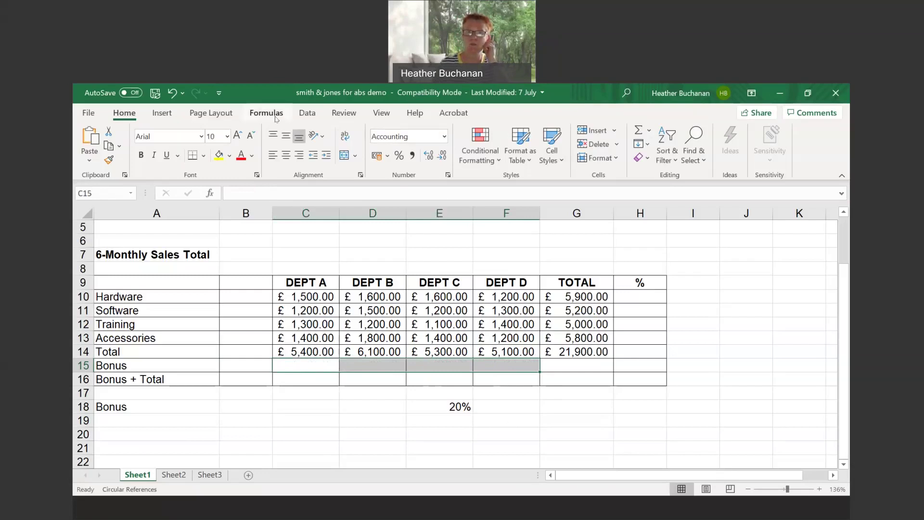
click(277, 117)
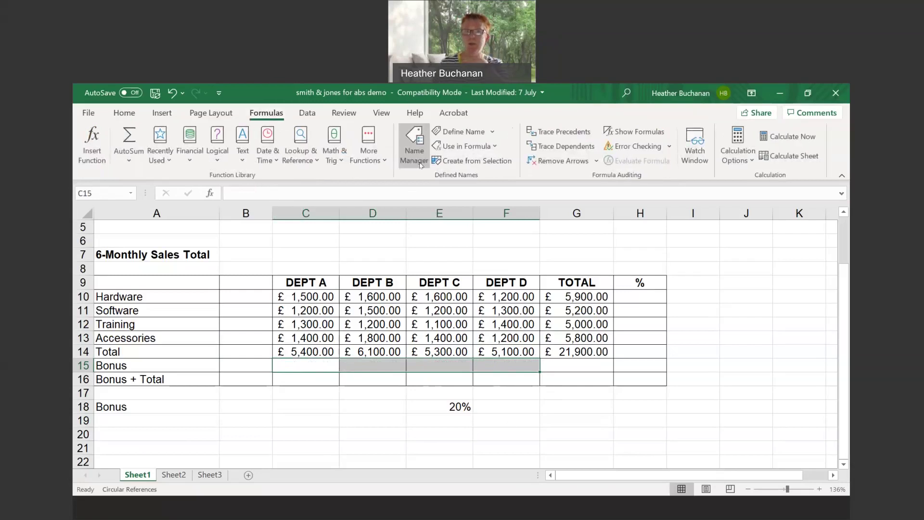
click(414, 144)
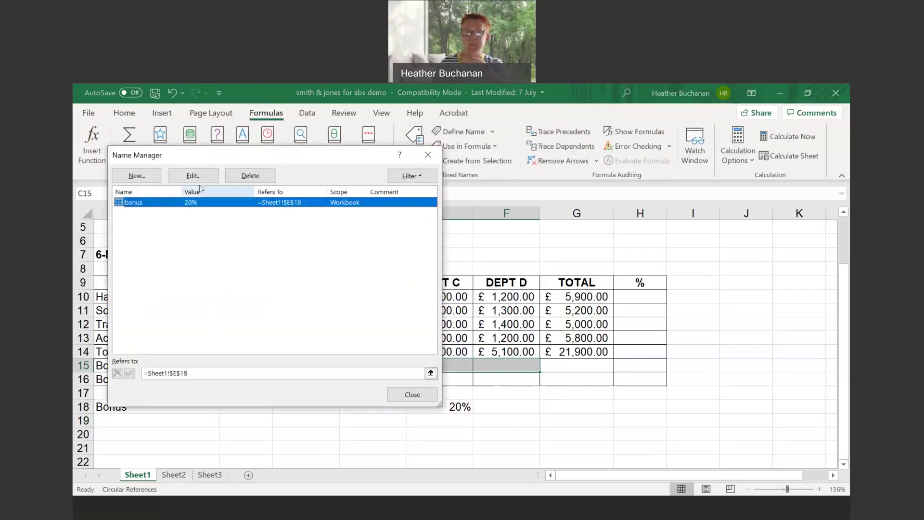
click(207, 206)
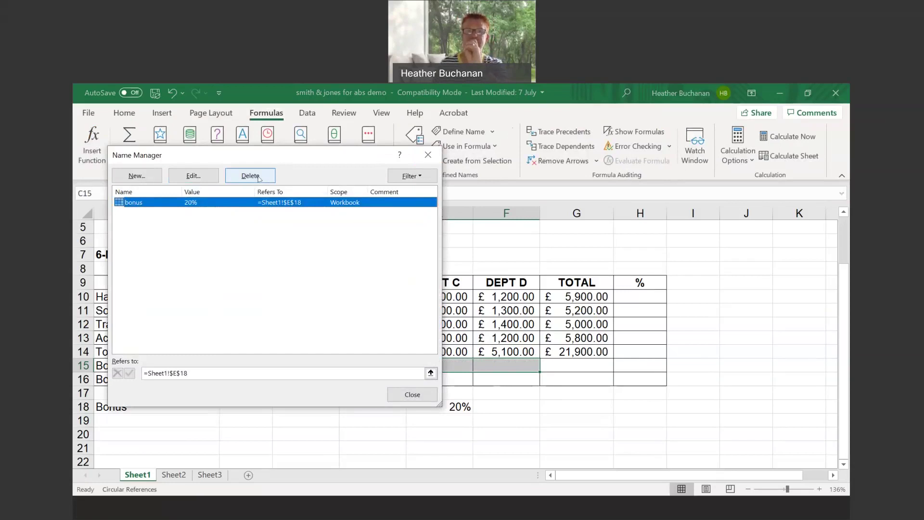
click(259, 177)
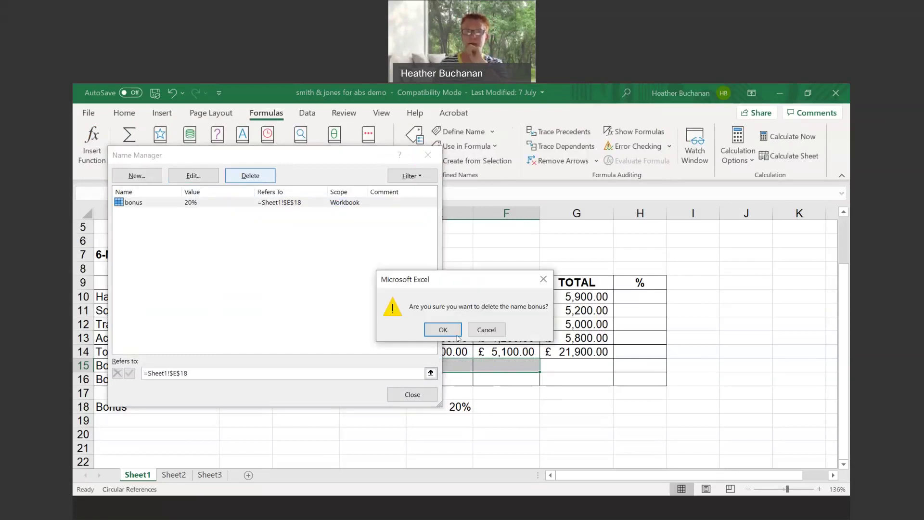
click(443, 330)
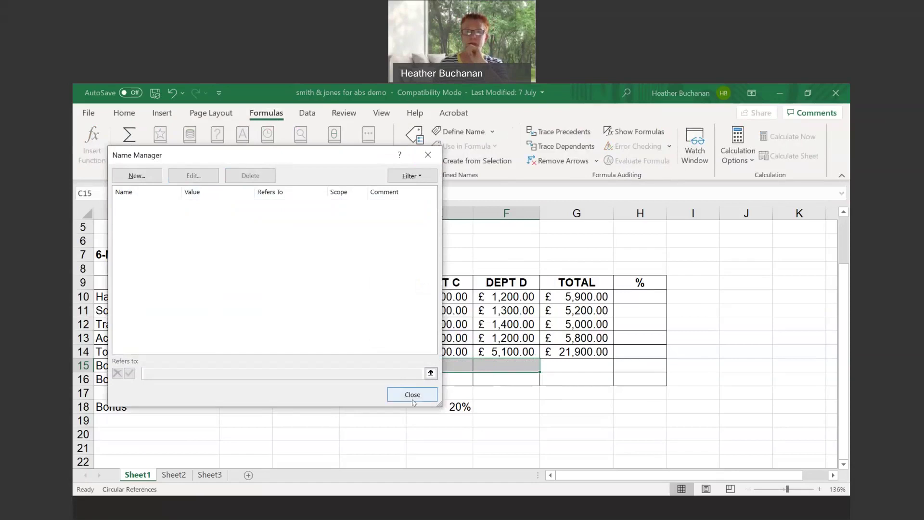
click(412, 394)
click(309, 363)
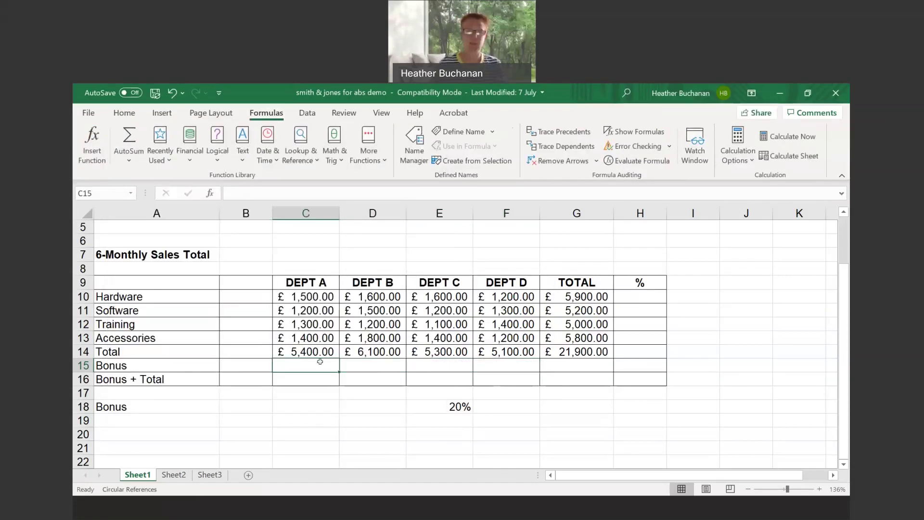
Step: Enter =C14*$E$18 in C15 and copy it to F15, giving £1,080, £1,220, £1,060 and £1,020
text(=)
click(305, 351)
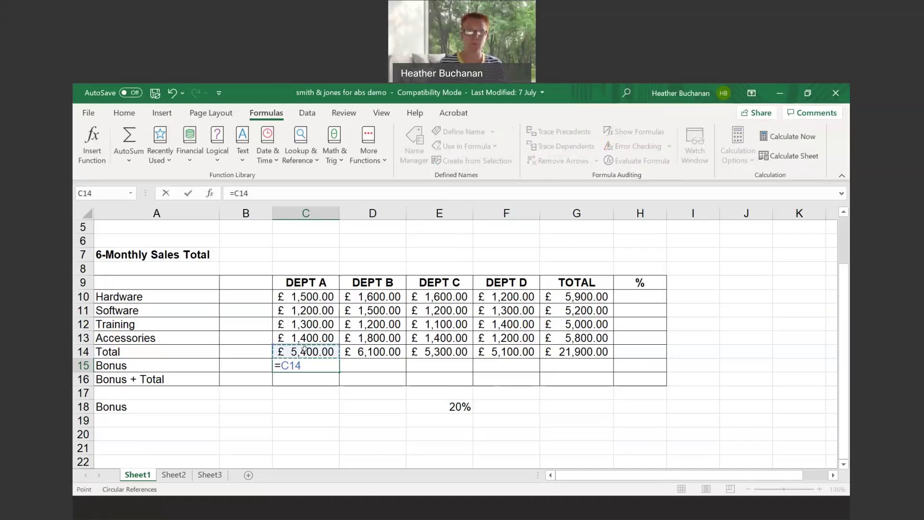
text(*)
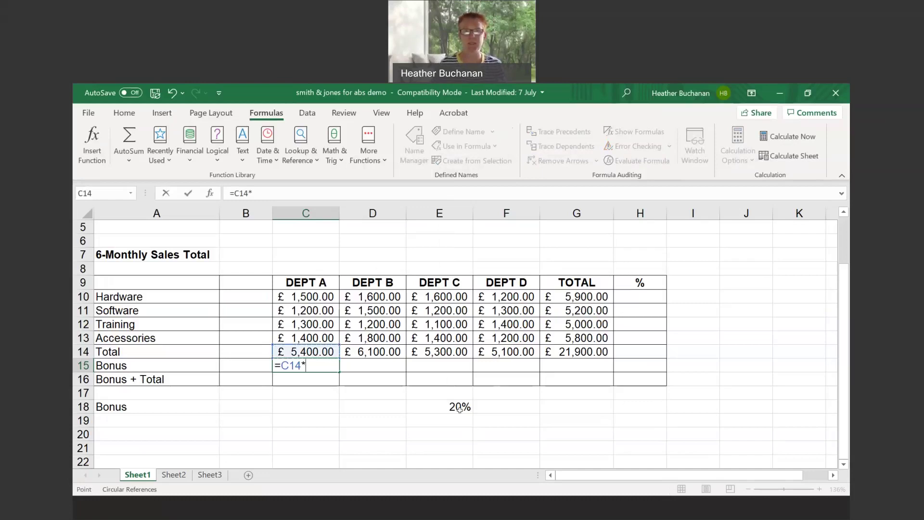
click(460, 408)
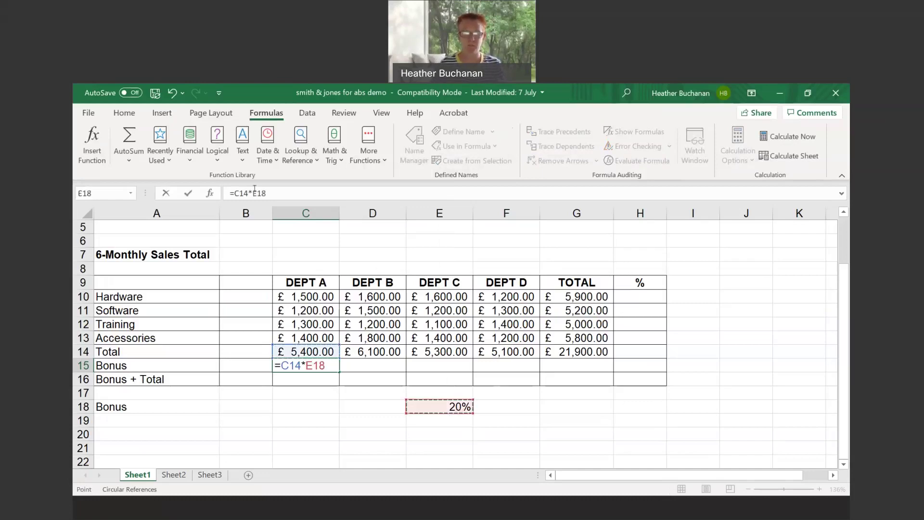
key(F2)
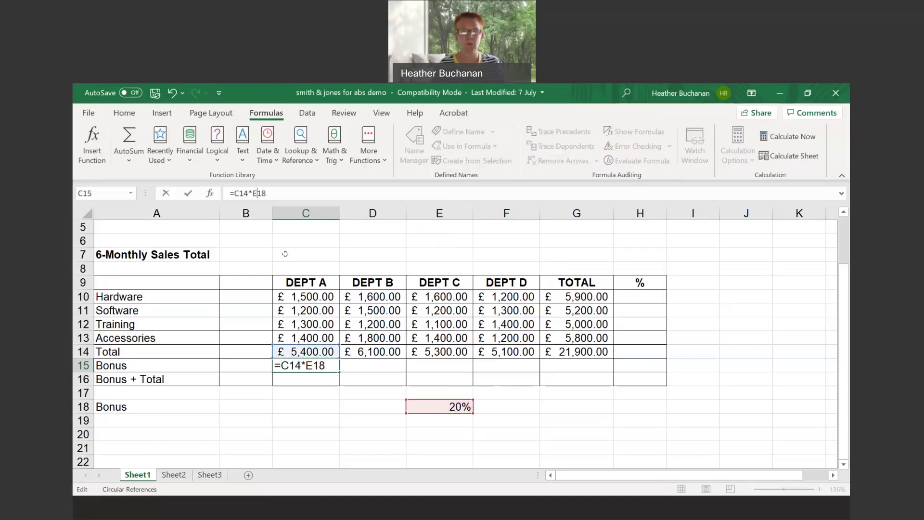
key(F4)
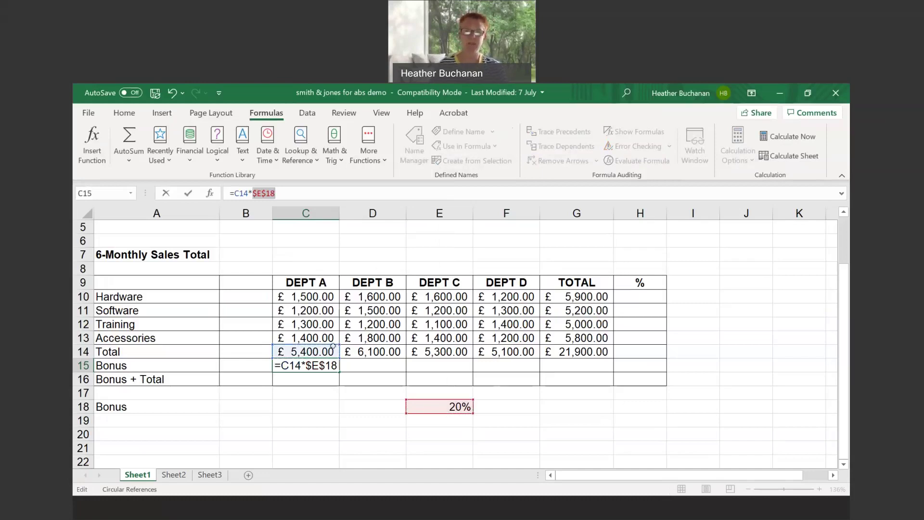
key(Return)
click(304, 370)
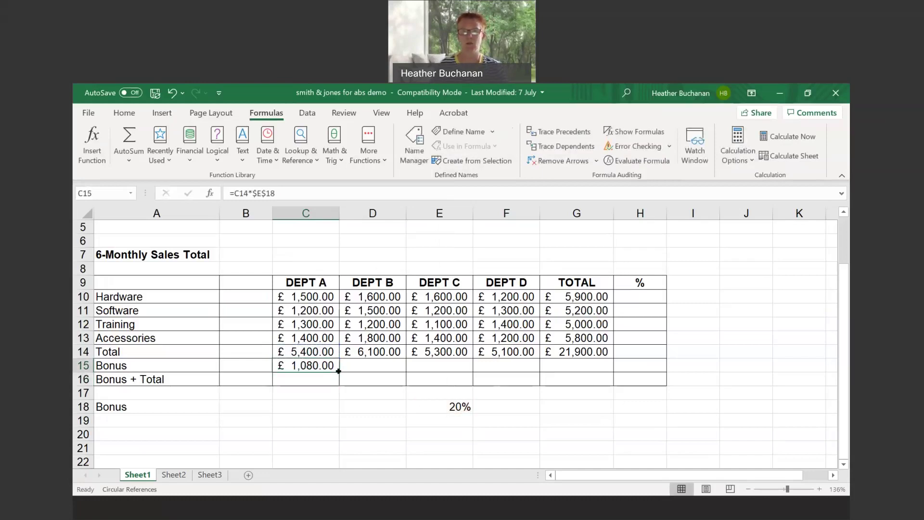
drag(339, 370, 506, 370)
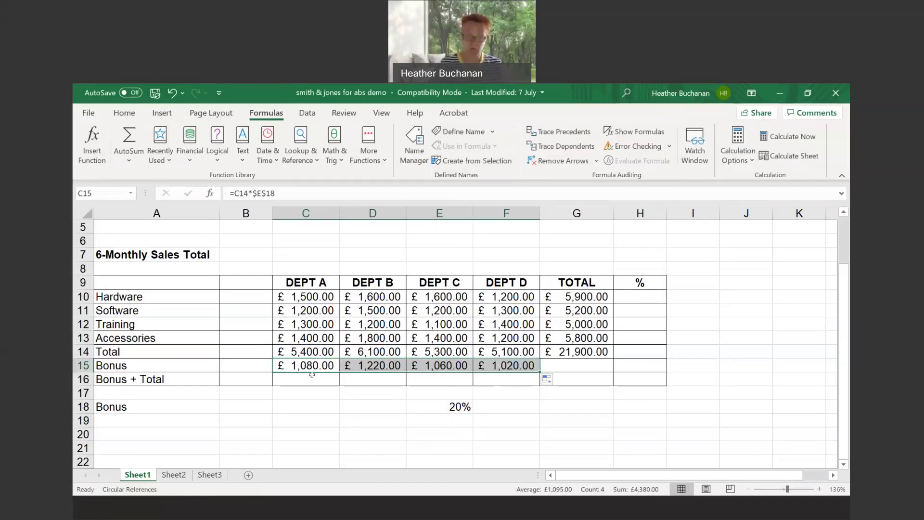
Step: Enter =C14+C15 in C16 and copy it to F16, giving £6,480, £7,320, £6,360 and £6,120
click(318, 375)
text(=)
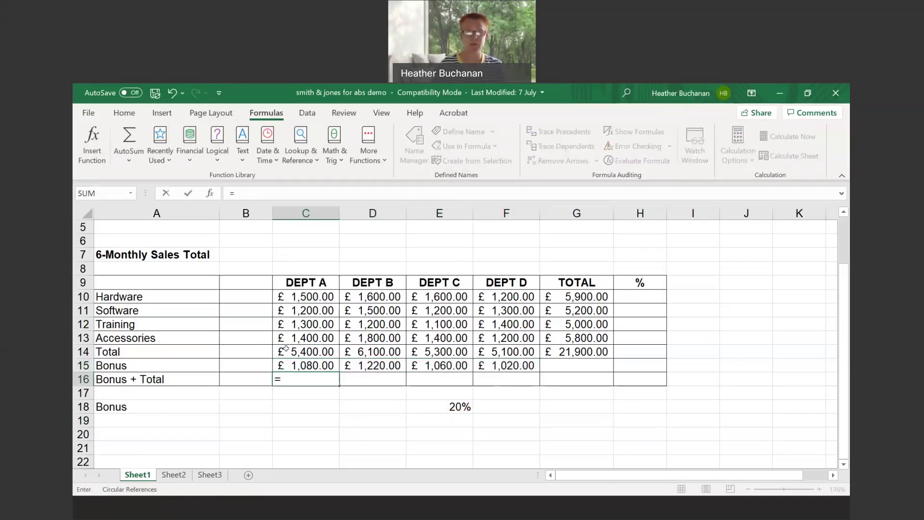
click(309, 349)
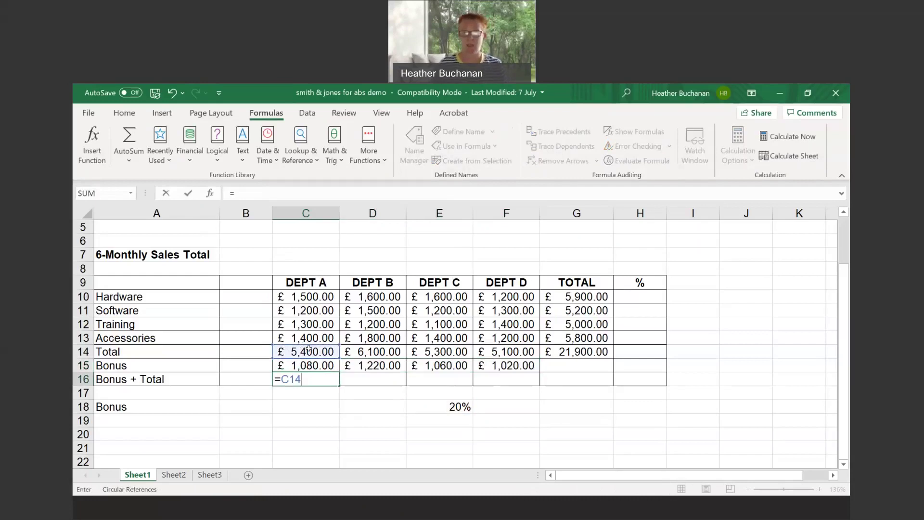
text(+)
click(325, 369)
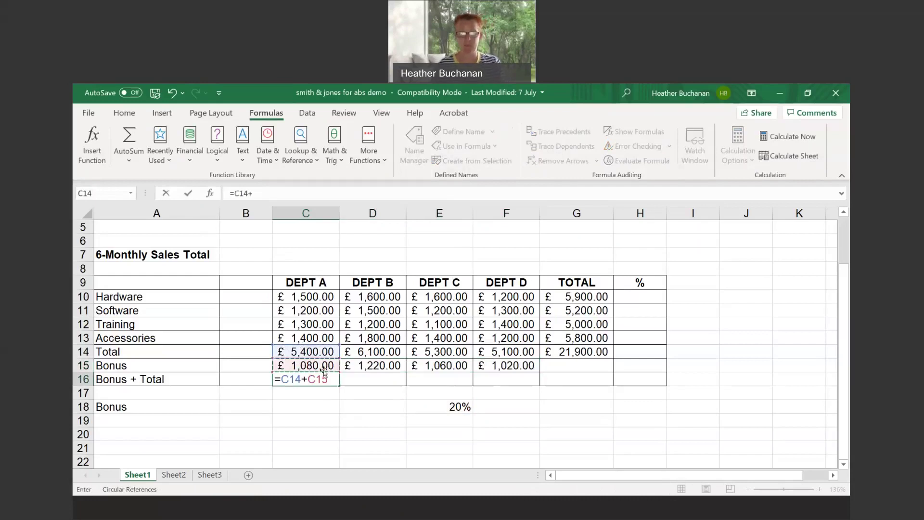
key(Return)
click(329, 379)
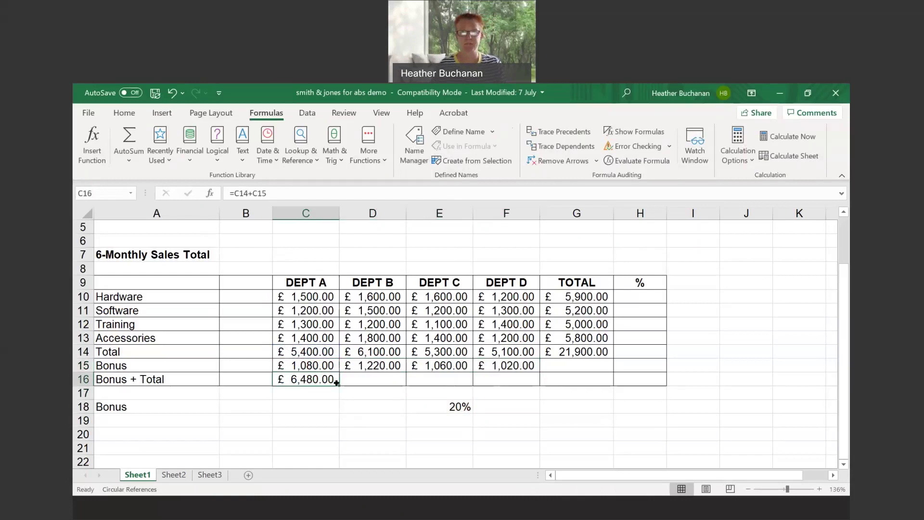
drag(336, 383, 531, 383)
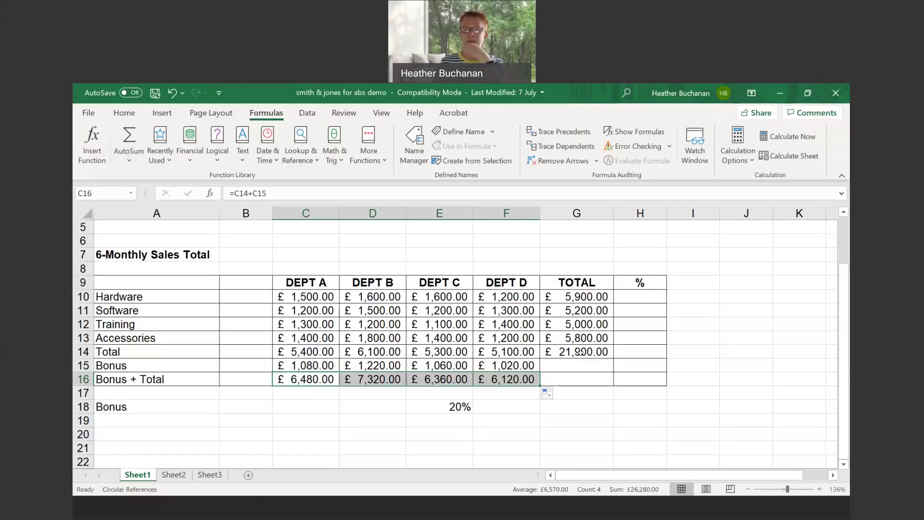
Step: Enter =G10/G14 in H10 for Hardware's 27%, then fill it down to H13, producing #DIV/0! errors
click(636, 294)
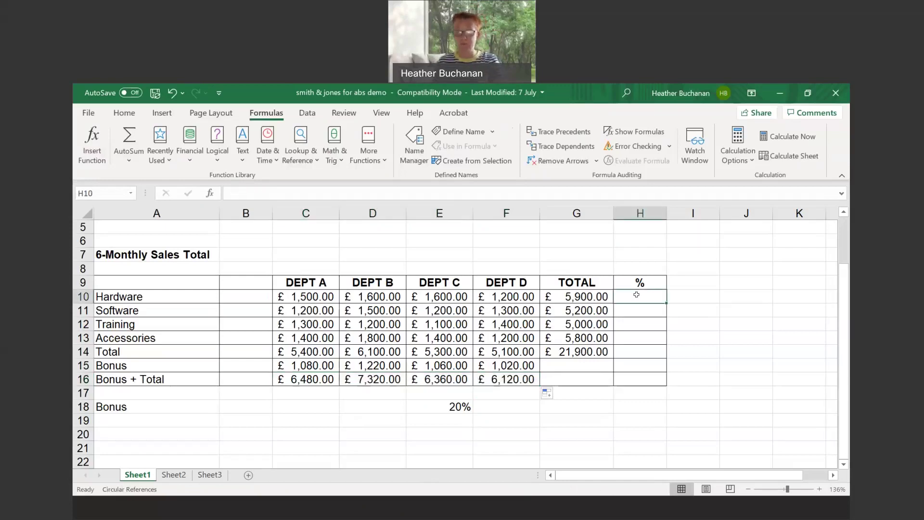
text(=)
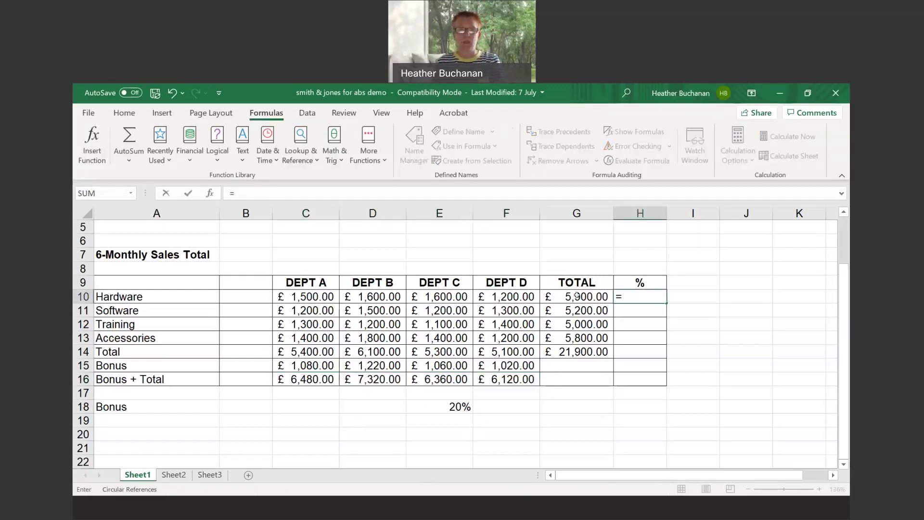
click(577, 296)
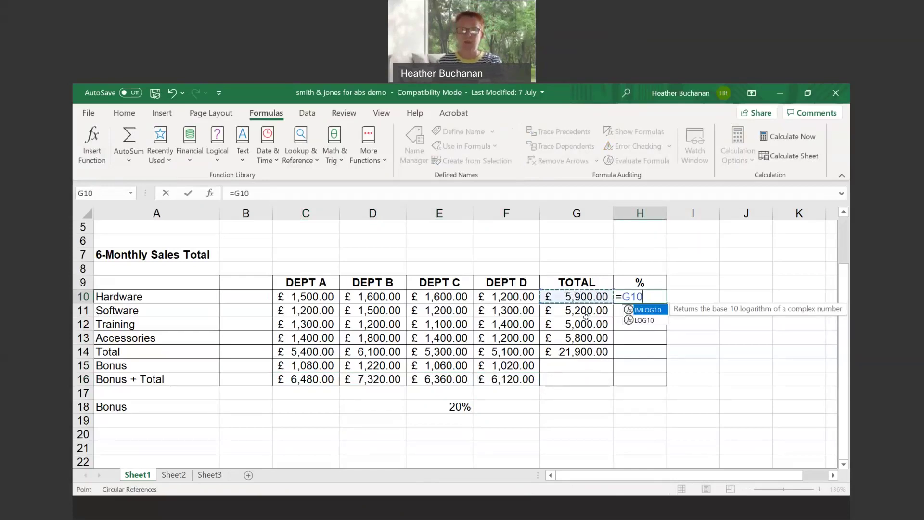
text(/)
click(583, 353)
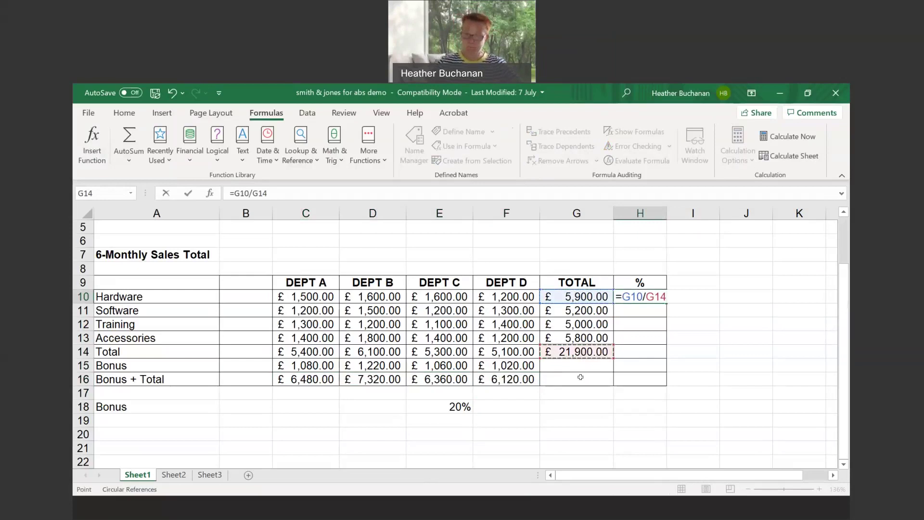
key(Return)
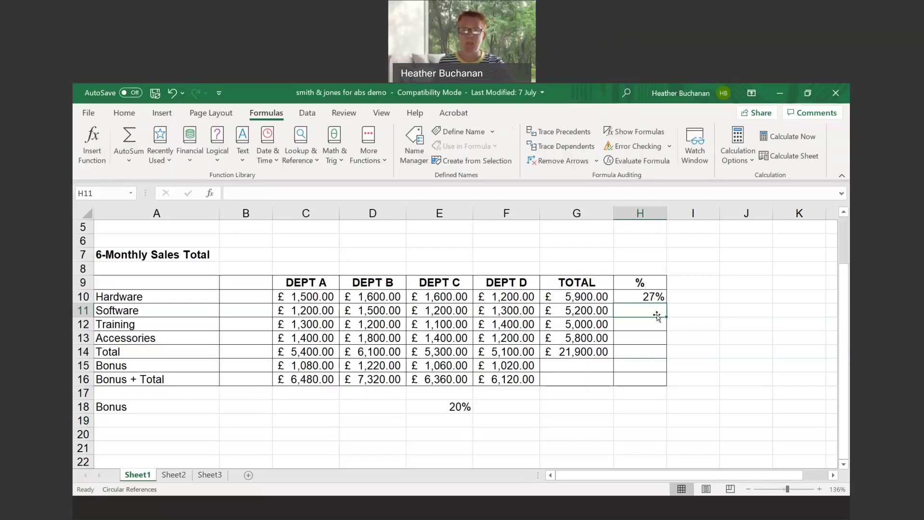
click(650, 296)
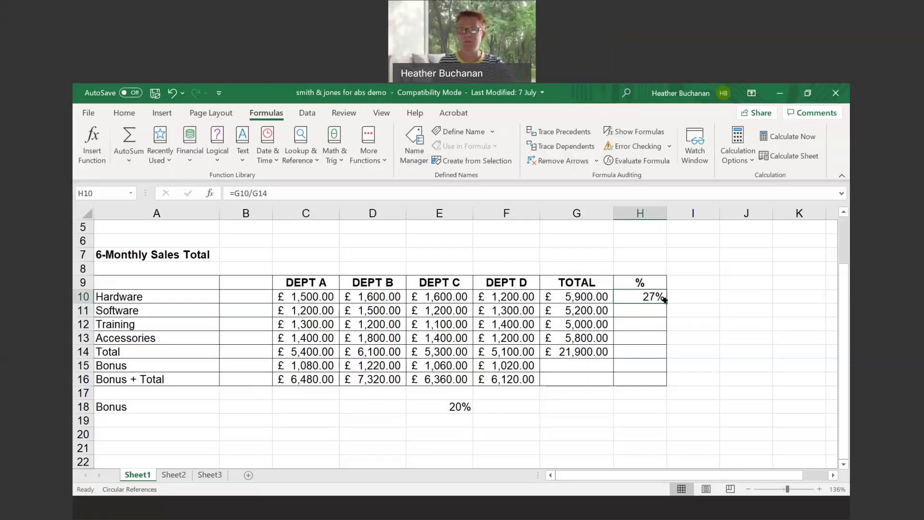
drag(664, 300, 661, 340)
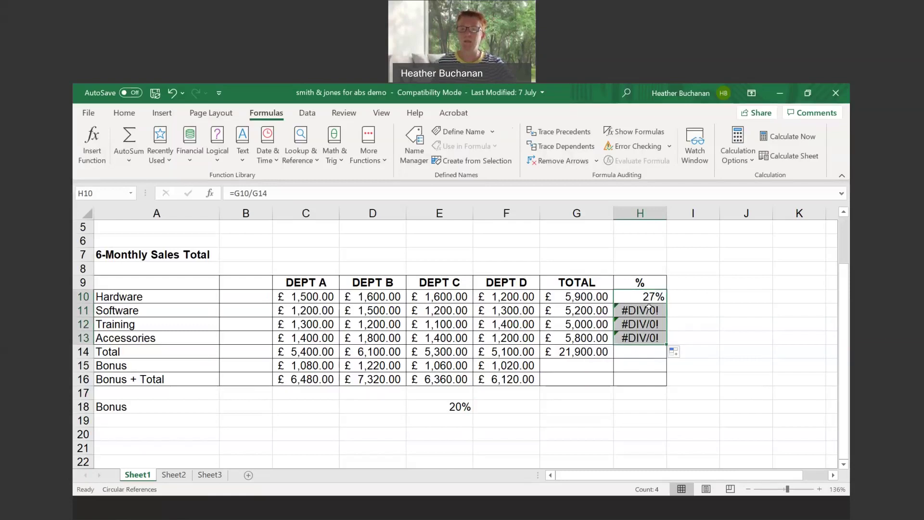
Step: Inspect the failing =G11/G15 formula and select the four percentage cells H10:H13 for clearing
click(649, 299)
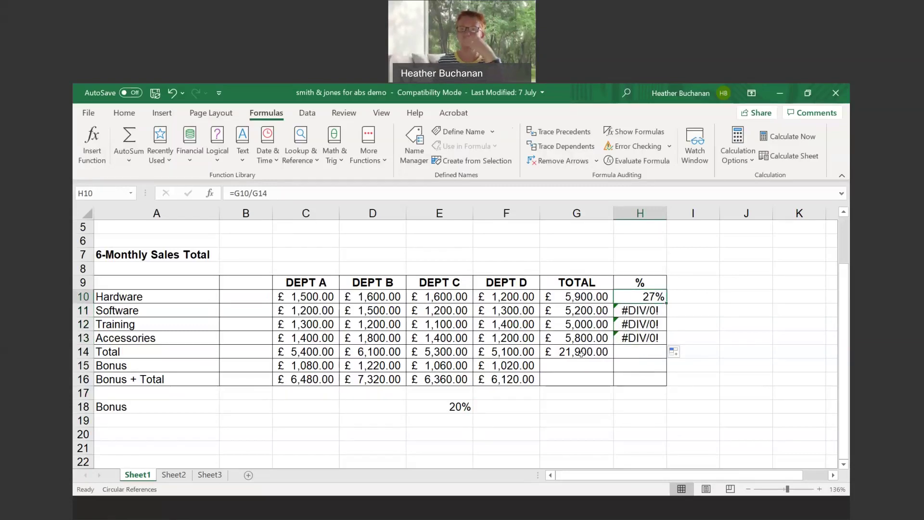
click(632, 309)
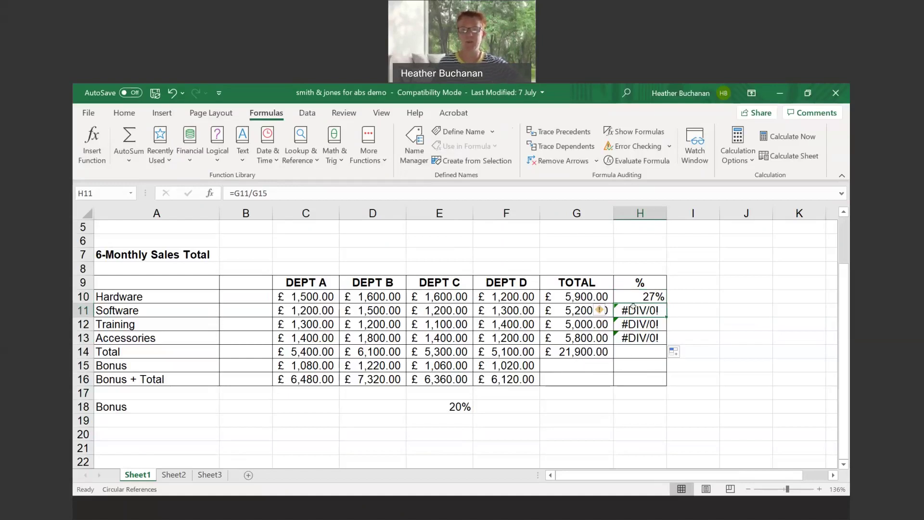
key(shift+Down)
key(shift+Down)
drag(635, 293, 633, 341)
Step: Name the grand total cell G14 'total' via the Name Box
click(577, 355)
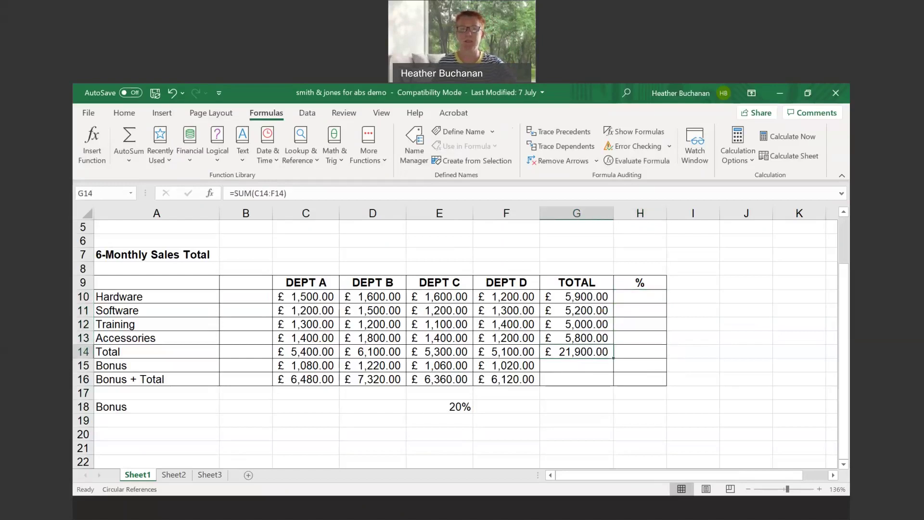
click(92, 193)
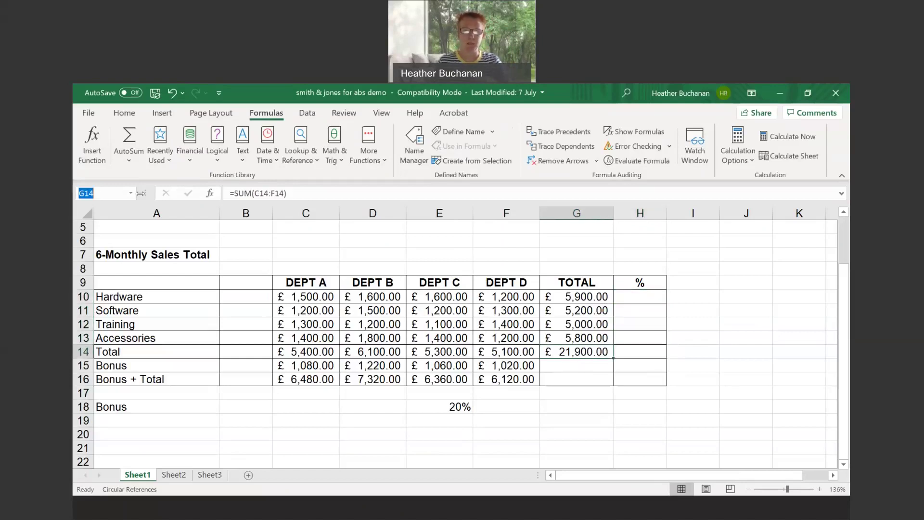
text(tot)
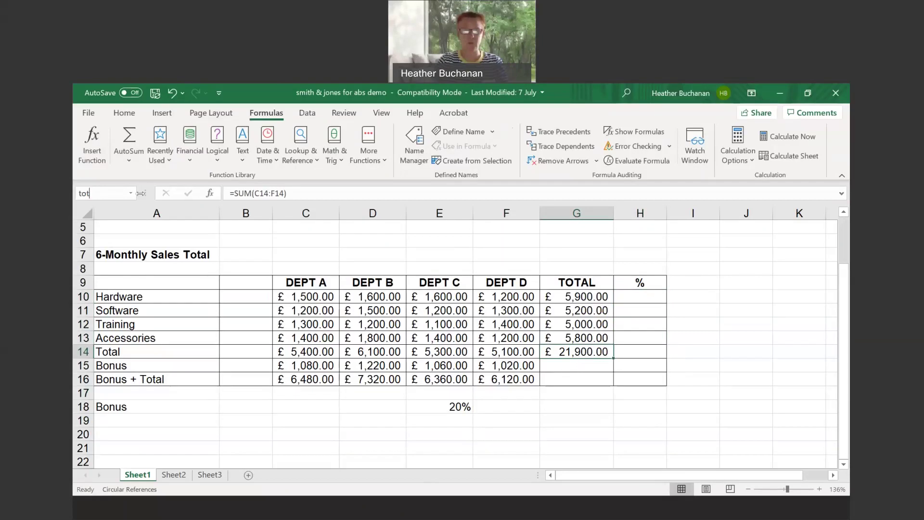
text(al)
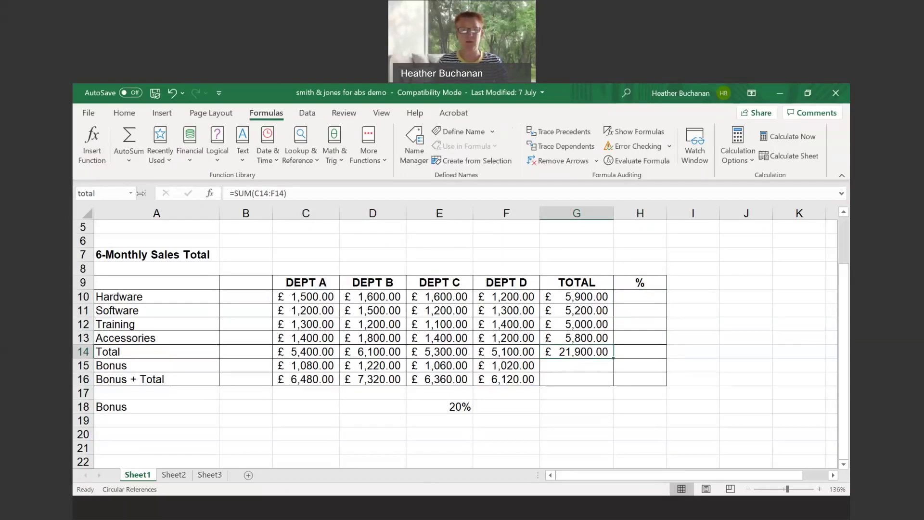
key(Return)
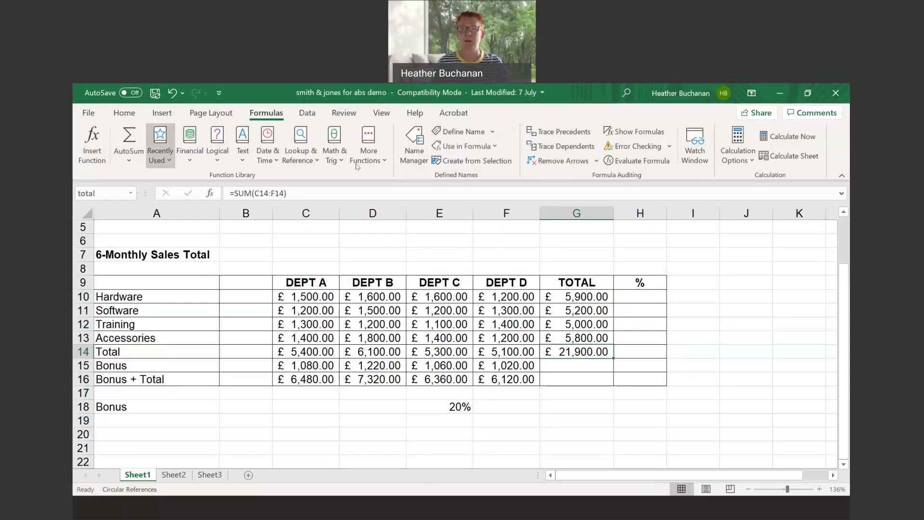
Step: Enter =G10/total in H10 and fill it down the % column (27%, 24%, 23%, 26%, 100%)
click(628, 299)
text(=)
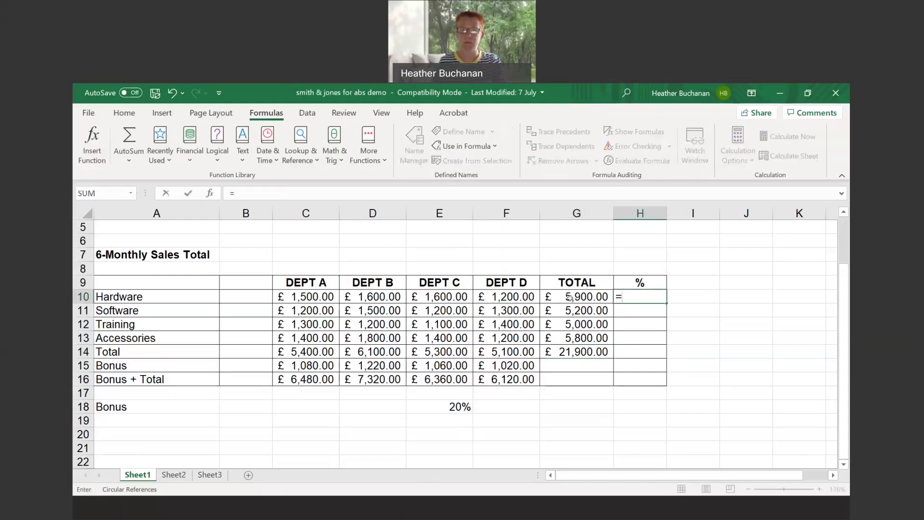
click(569, 298)
text(/)
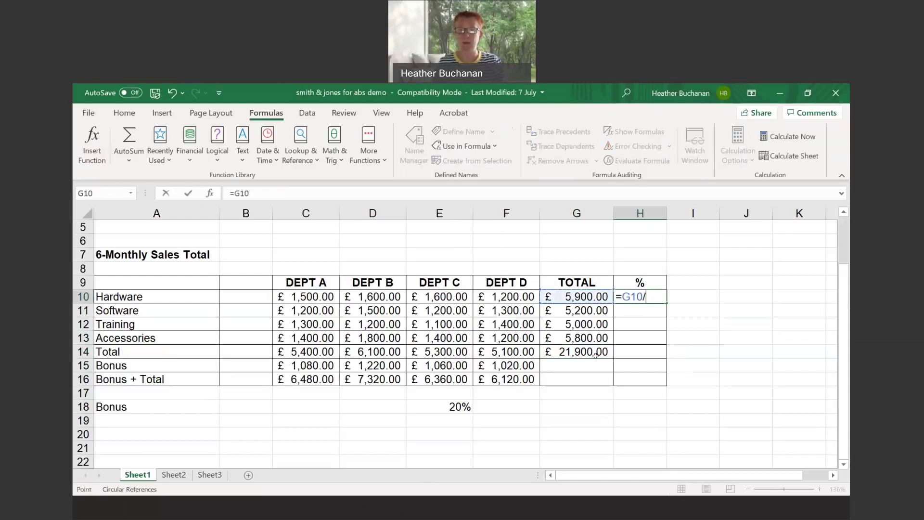
text(total)
click(582, 351)
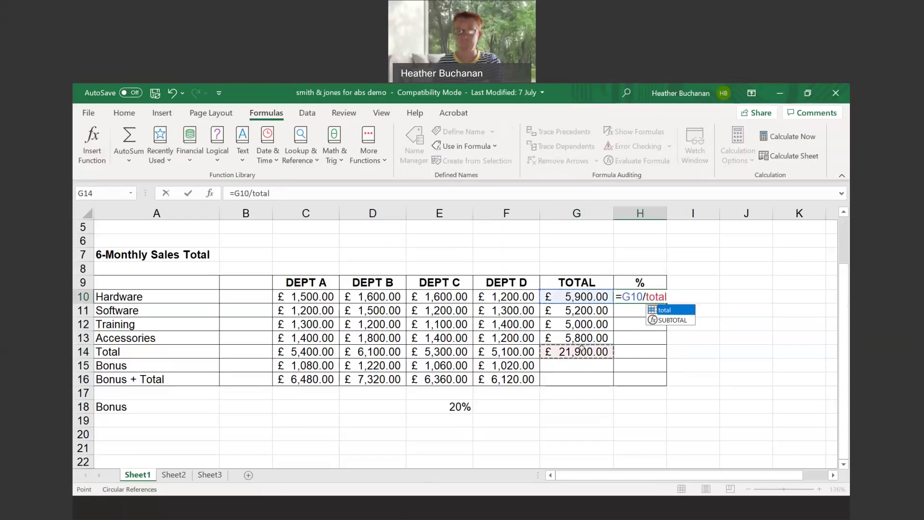
key(Return)
click(652, 296)
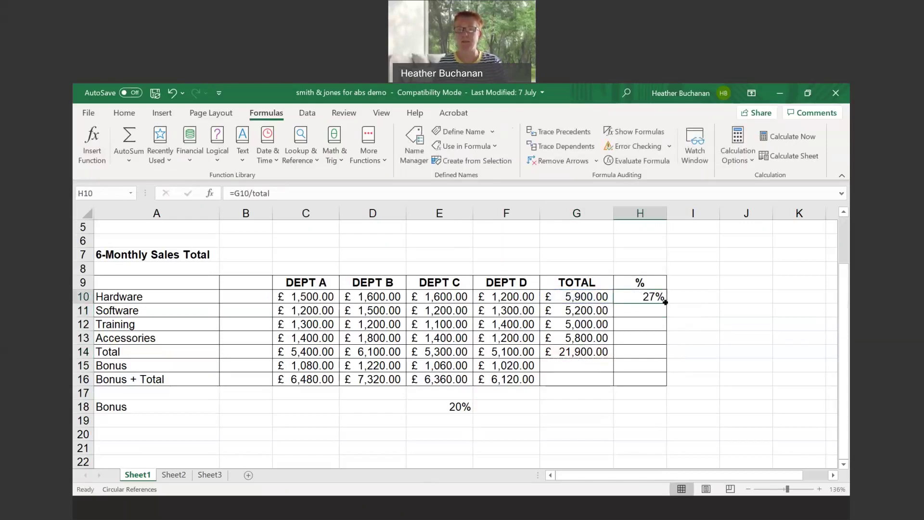
drag(665, 303, 652, 355)
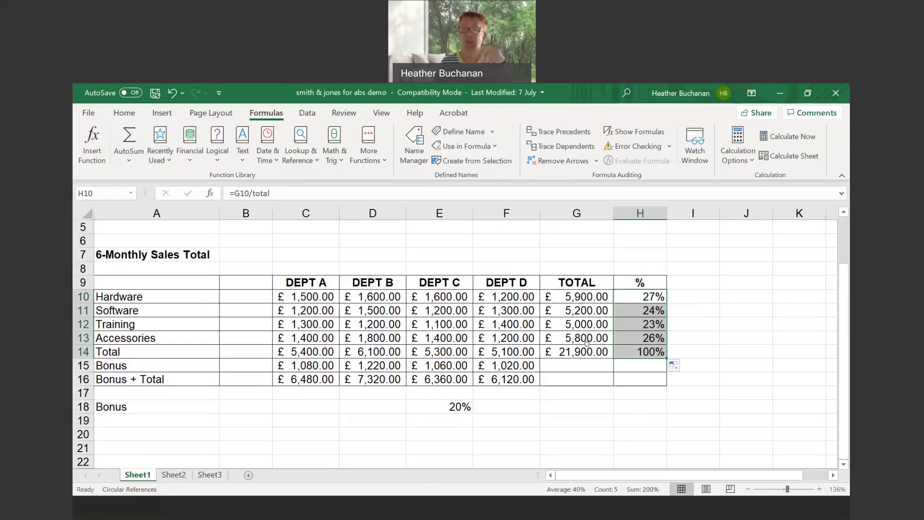
Step: Delete the 100% from H14 and select the four product percentages H10:H13
click(641, 353)
key(Delete)
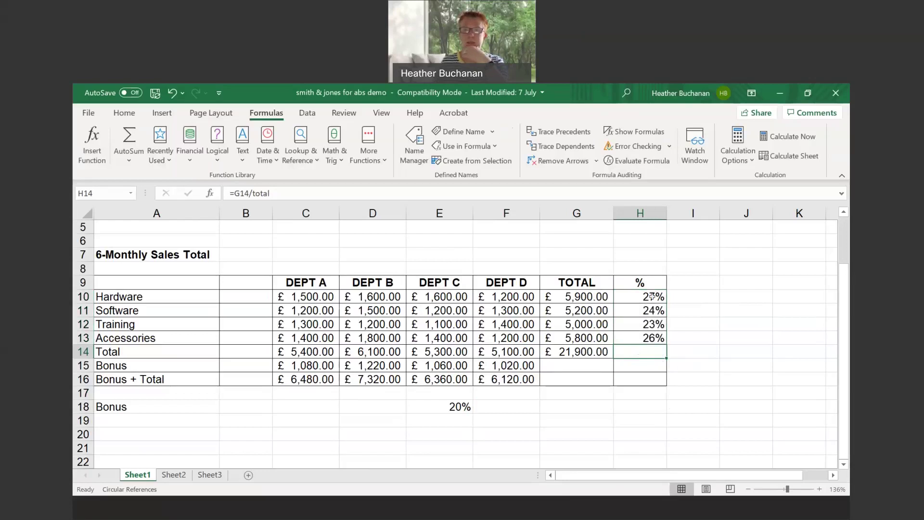
drag(641, 297, 640, 338)
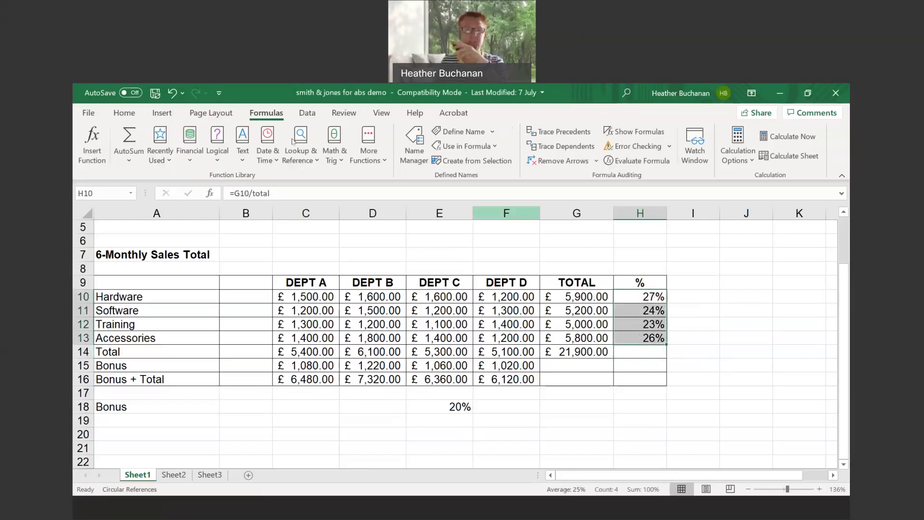
click(125, 115)
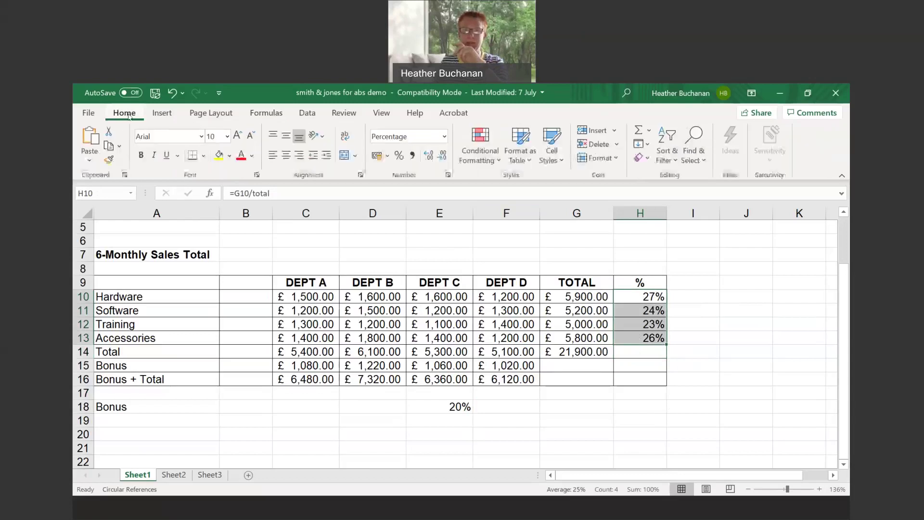